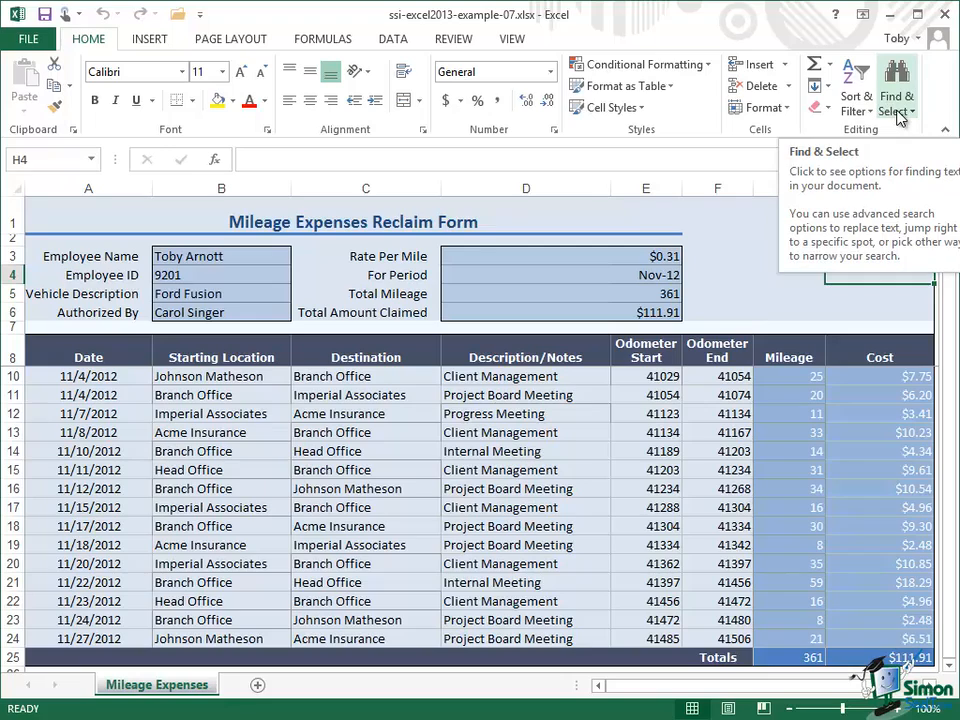
- Select all cells containing formulas, and go to the RatePerMile named cell with Go To
left_click(897, 117)
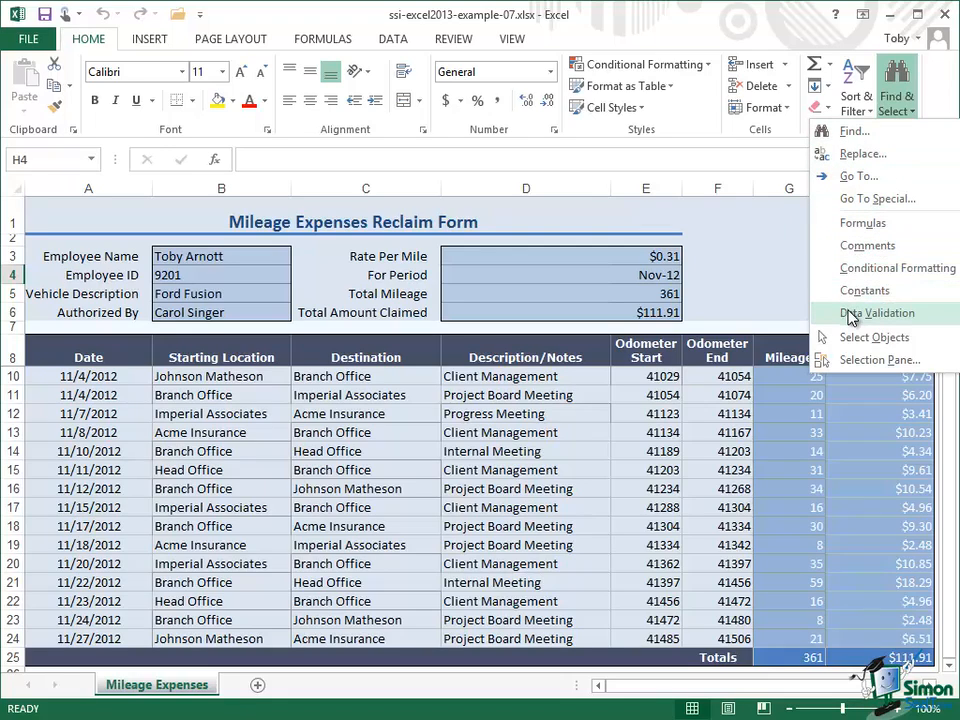
left_click(858, 226)
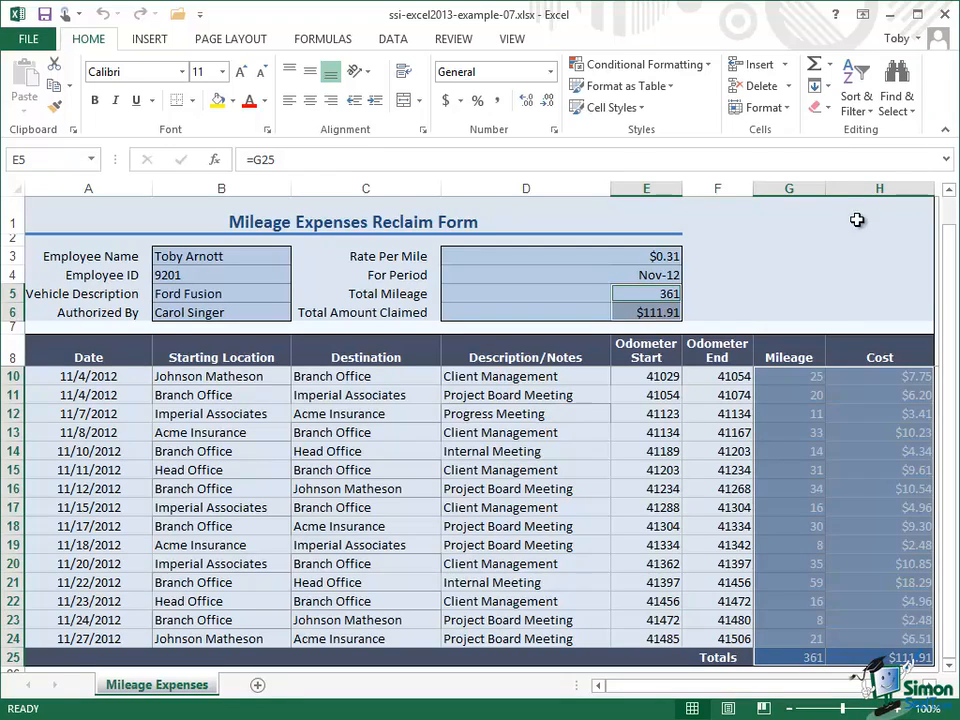
left_click(910, 115)
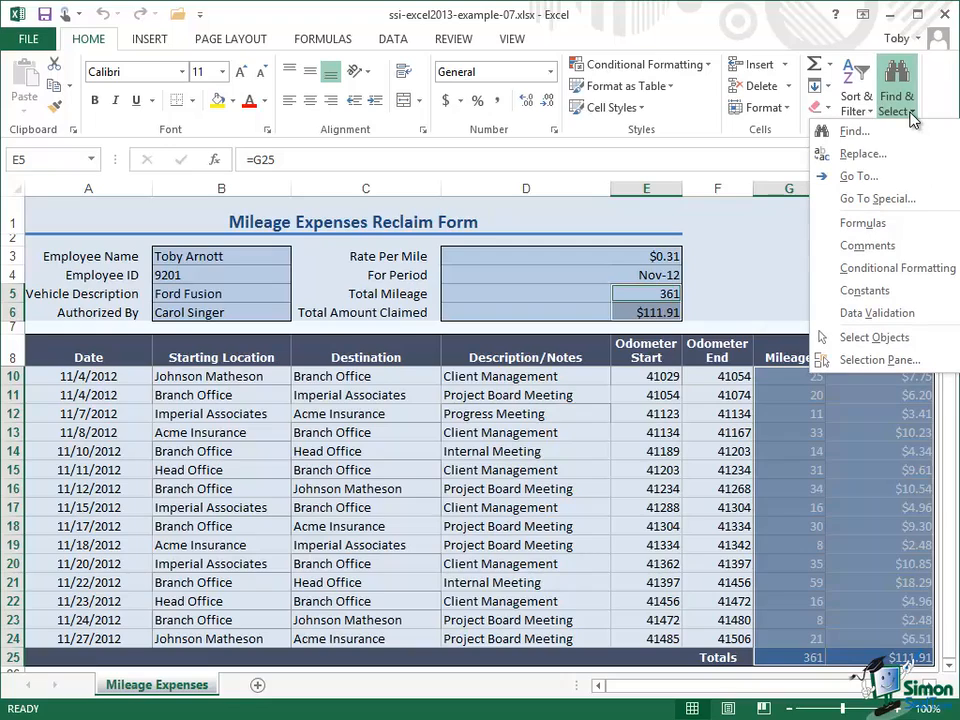
left_click(858, 178)
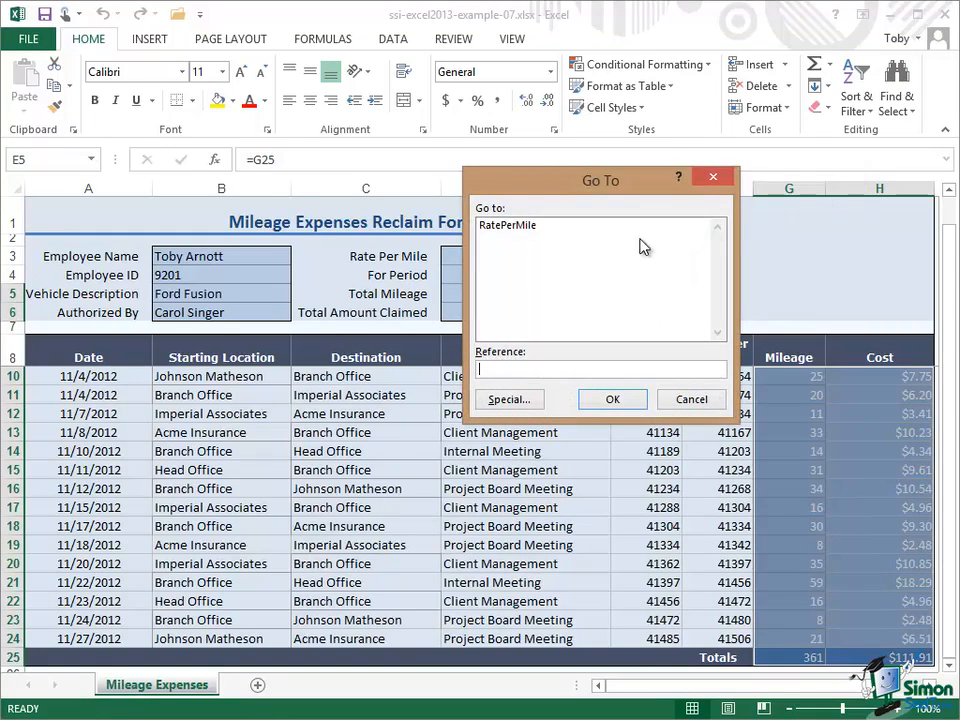
left_click(500, 228)
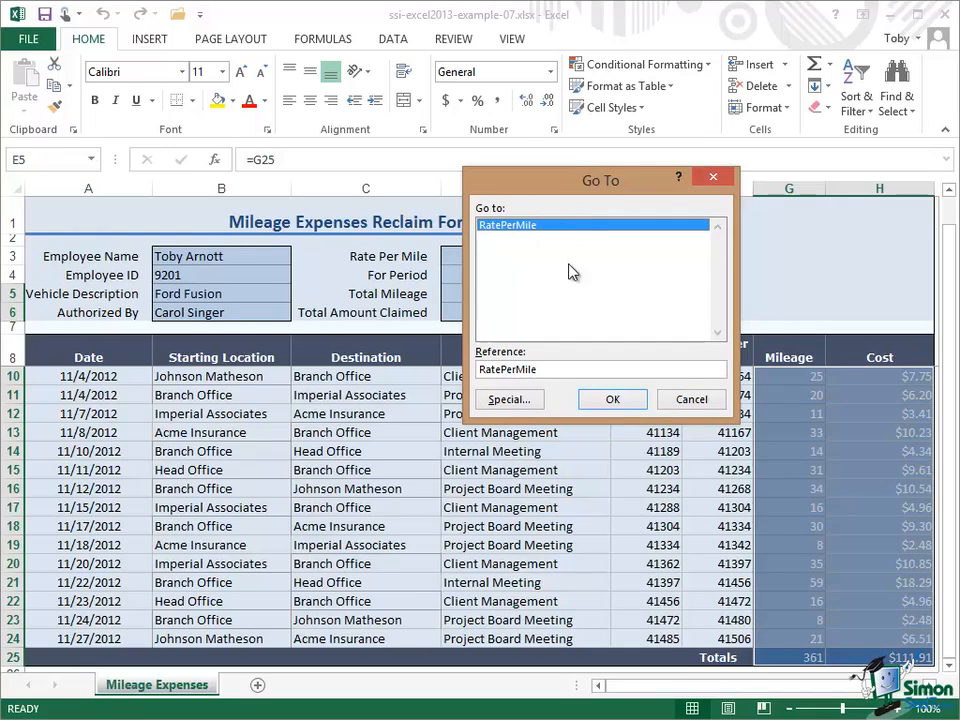
left_click(613, 399)
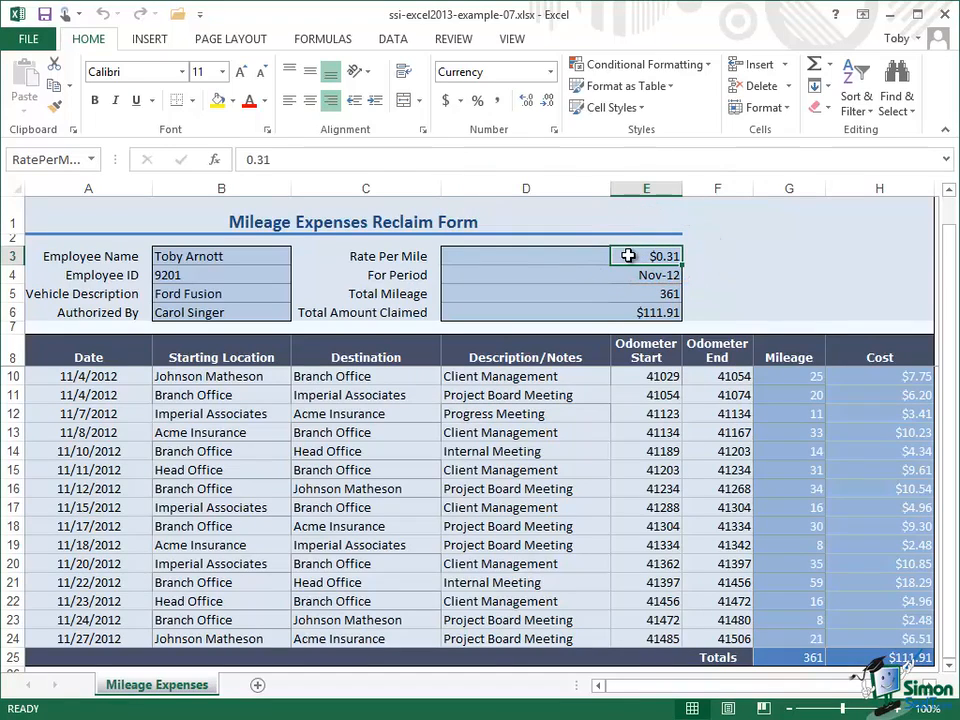
- View the Go To Special selection options and dismiss them without choosing one
left_click(908, 110)
left_click(852, 176)
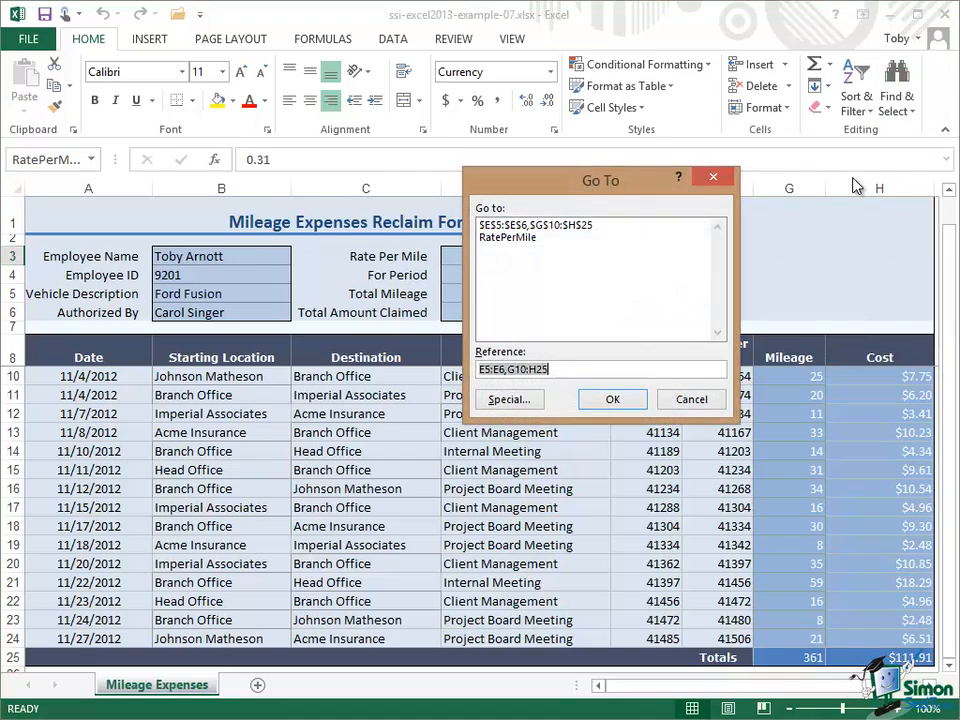
left_click(505, 400)
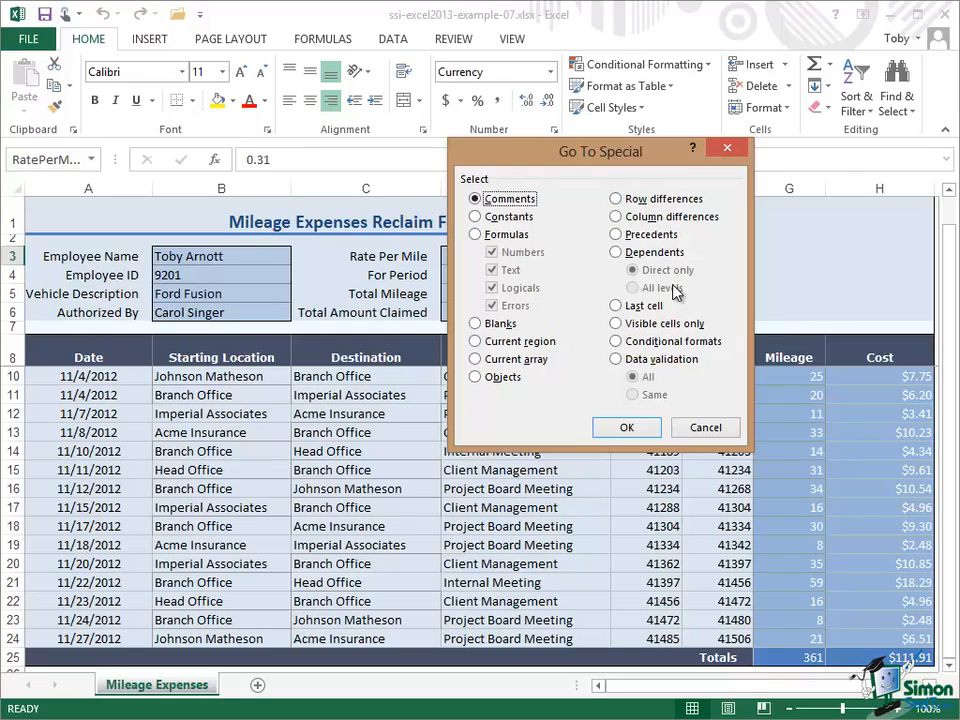
left_click(702, 432)
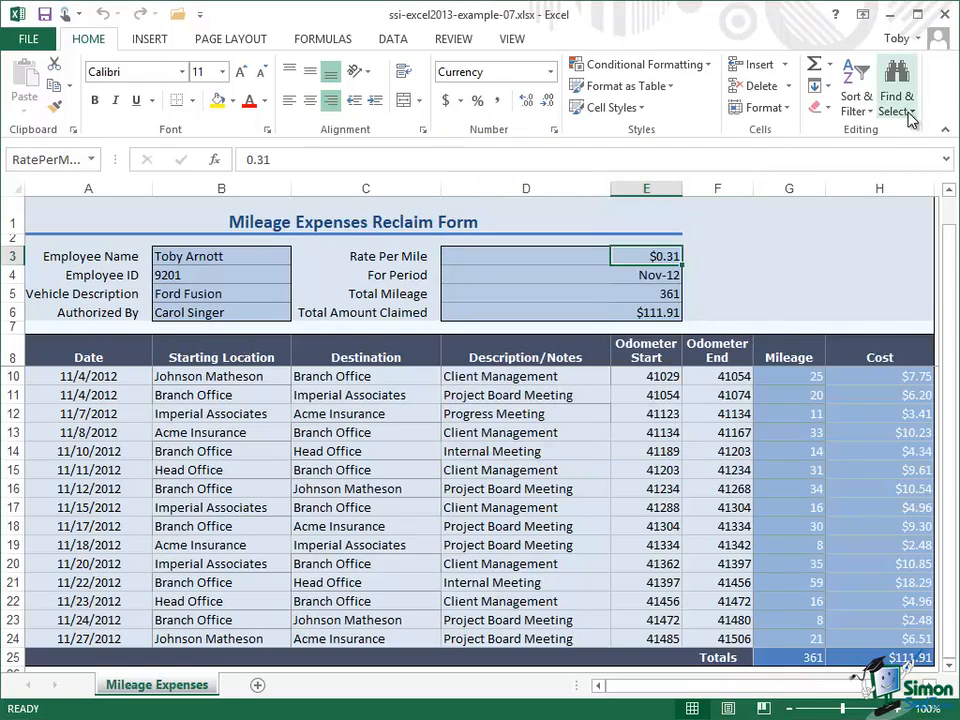
- Search the sheet for "branch" and step through the first three matches, keeping the Find and Replace window clear of the table
left_click(909, 113)
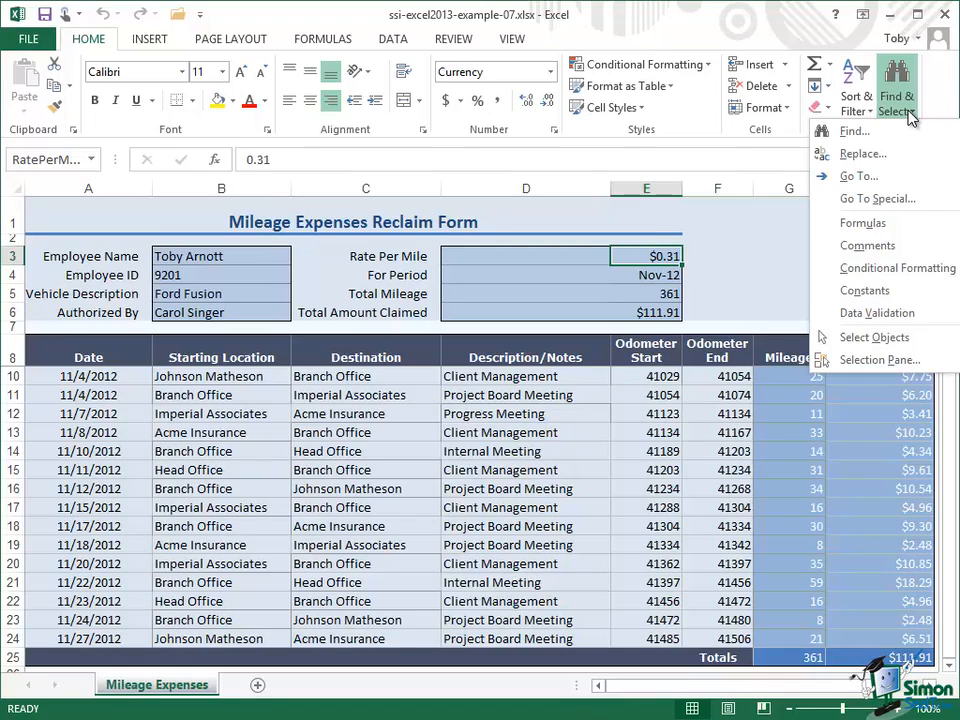
left_click(852, 132)
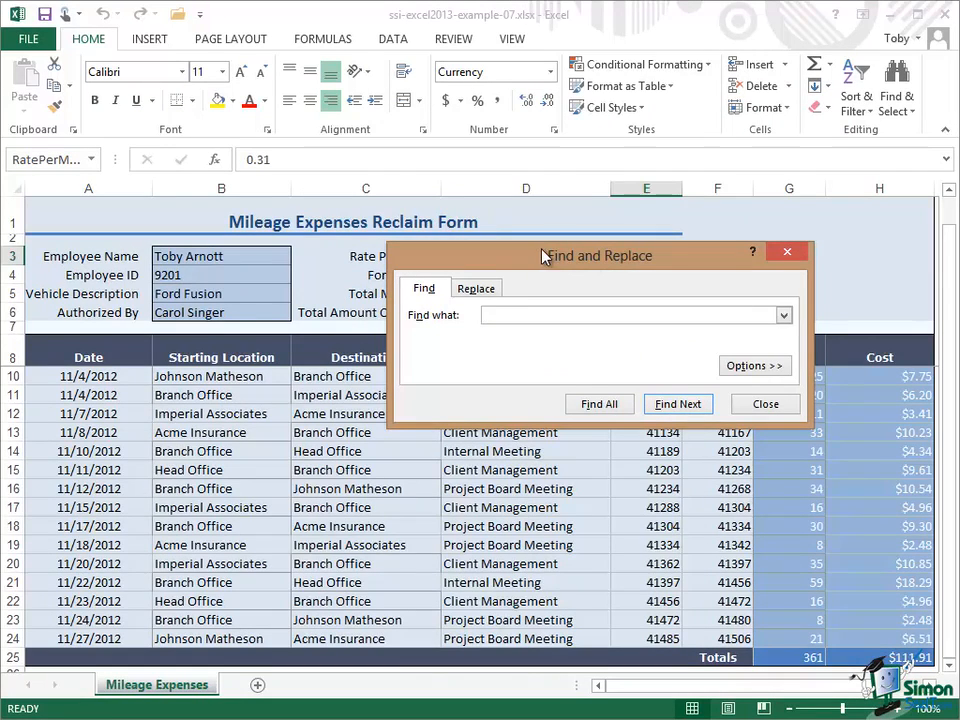
left_click_drag(543, 256, 459, 82)
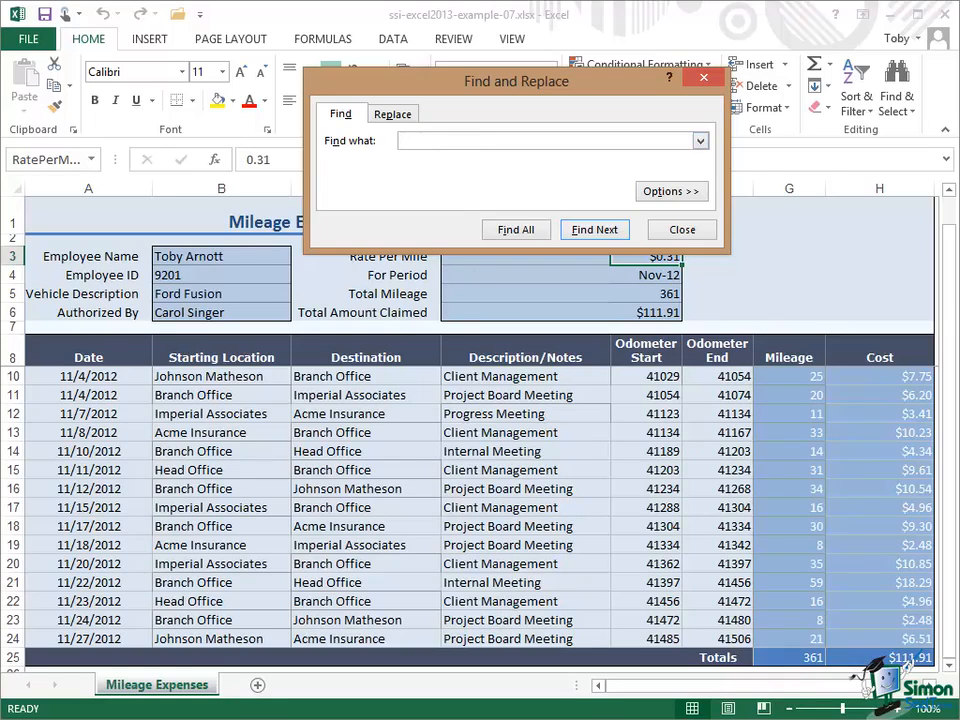
type("branch")
left_click(592, 236)
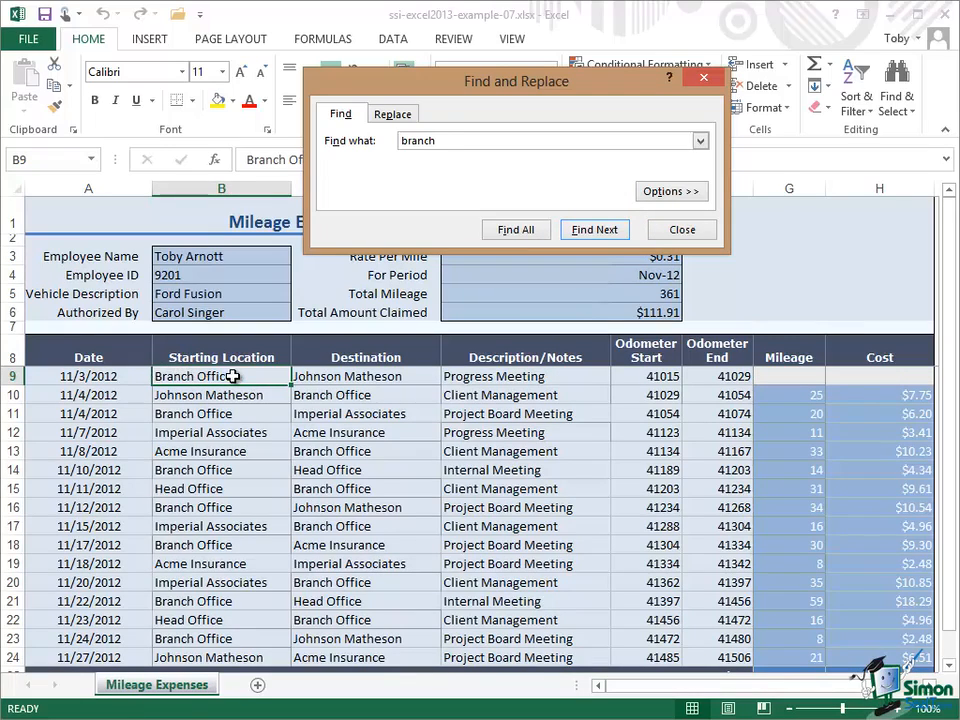
left_click(593, 230)
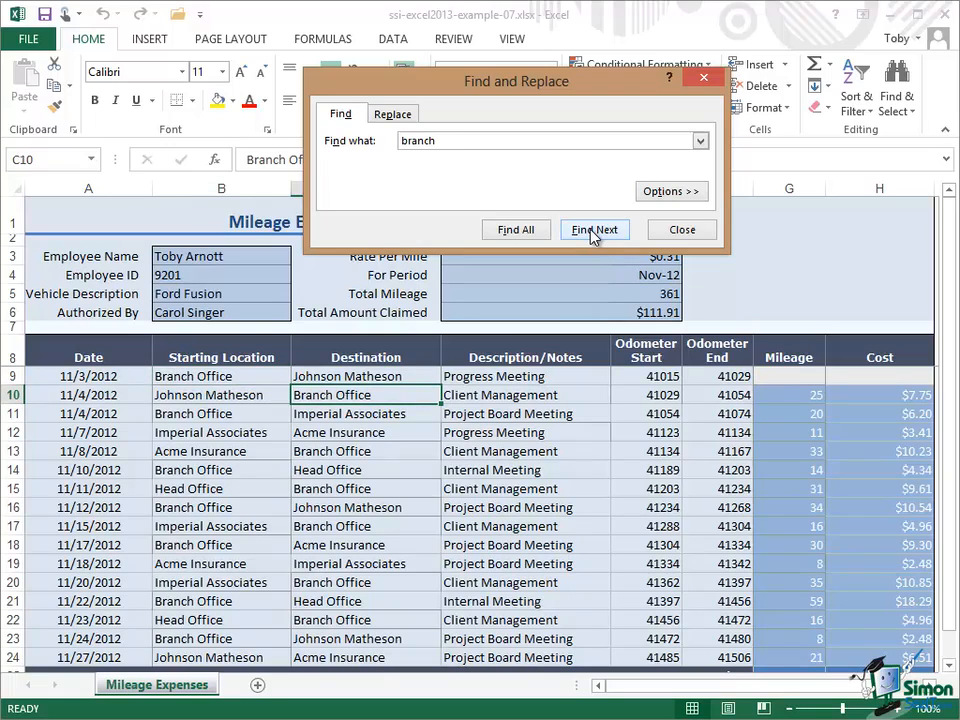
left_click(593, 230)
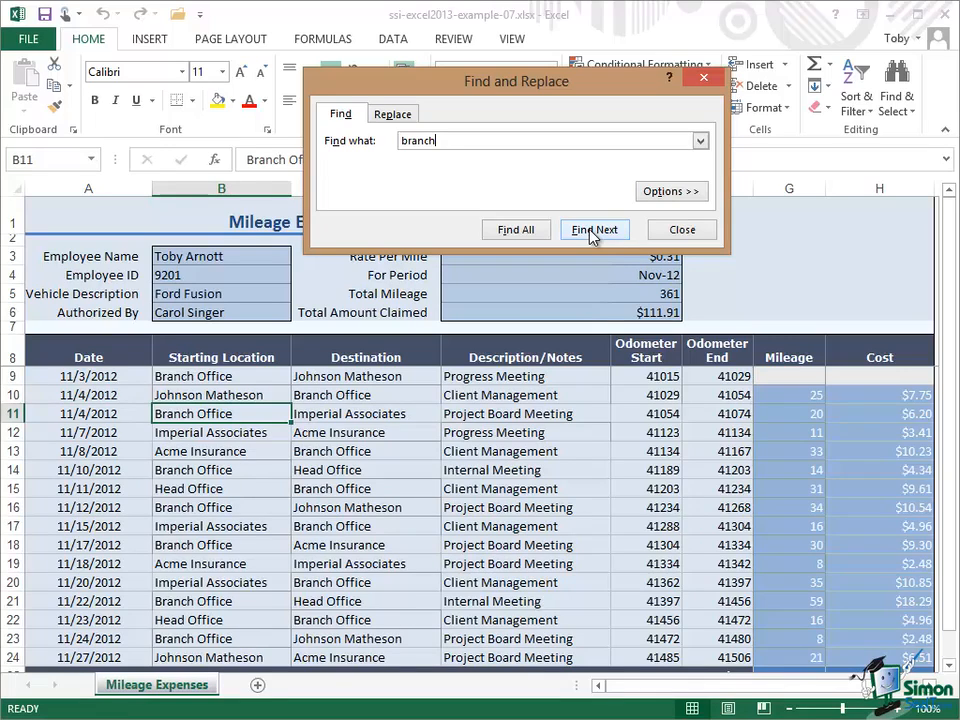
- List all matches for "branch", browse the results, and enlarge the Find and Replace window to show the whole list
left_click(515, 231)
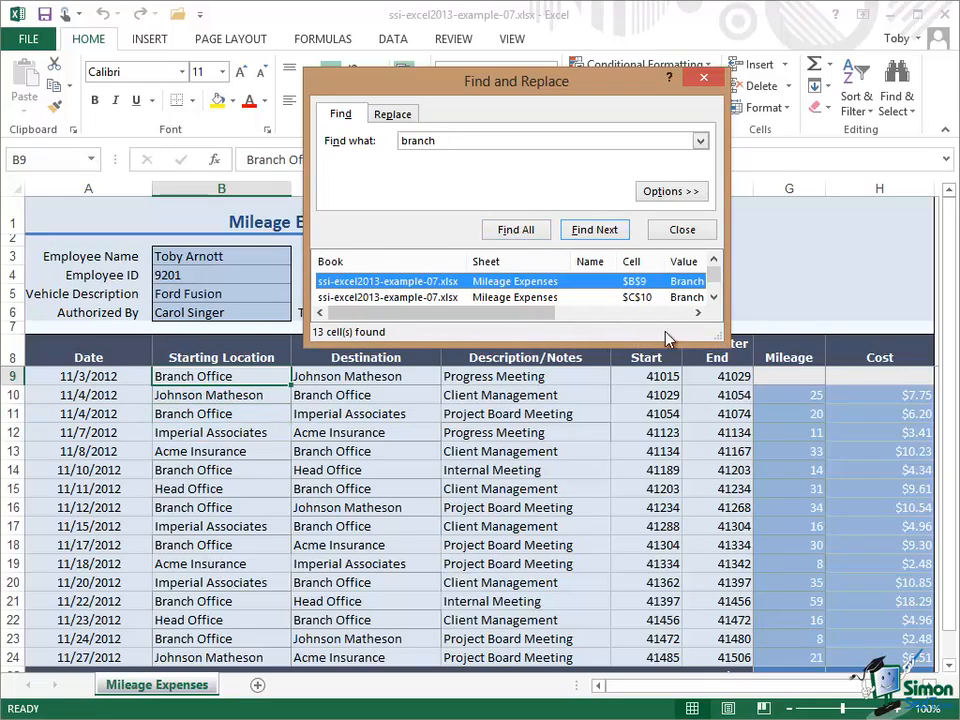
left_click(713, 297)
left_click(713, 297)
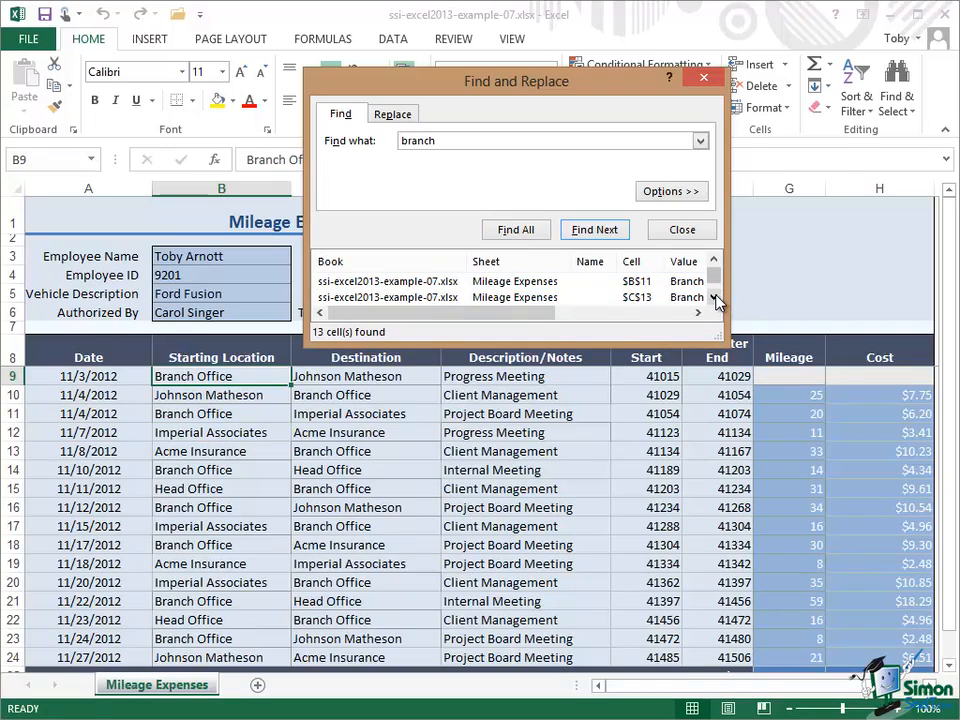
left_click(715, 261)
left_click(715, 261)
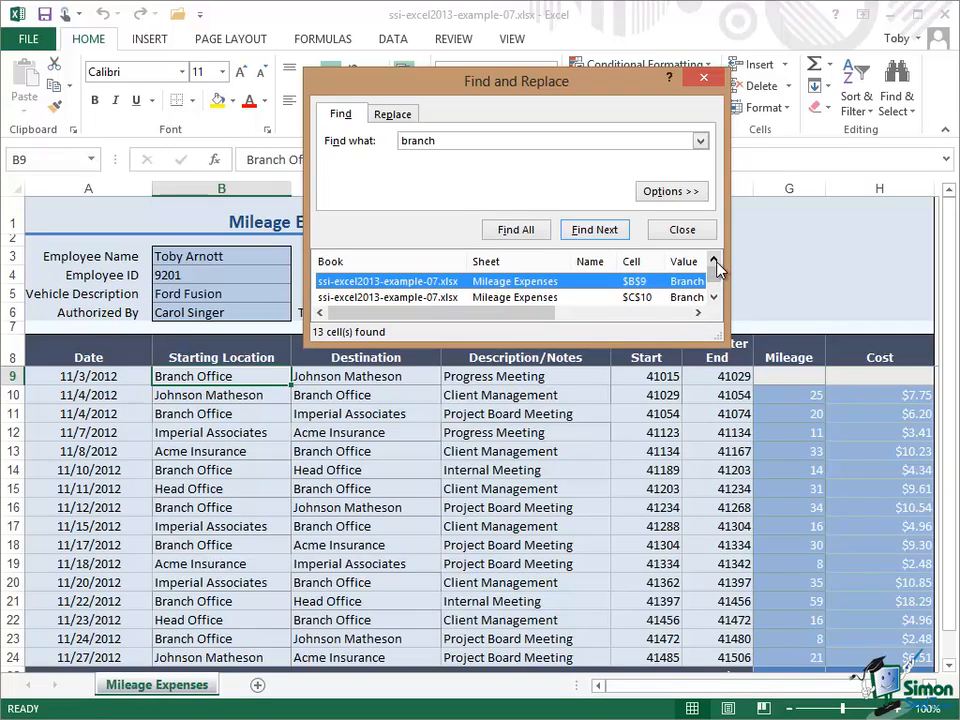
left_click_drag(717, 280, 717, 292)
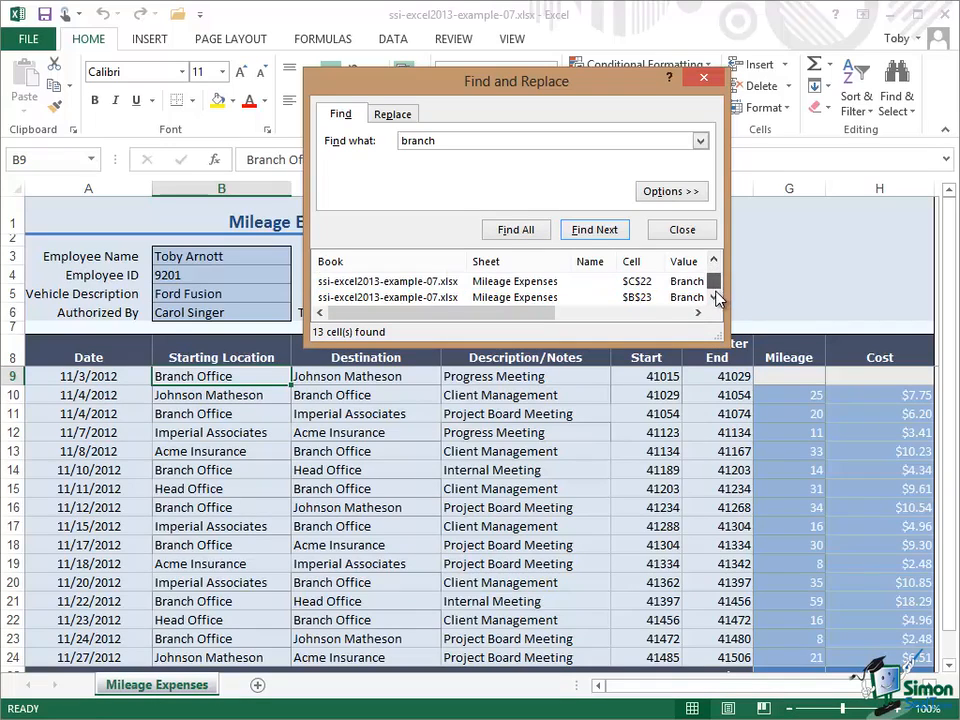
left_click(716, 262)
left_click(716, 262)
left_click(716, 262)
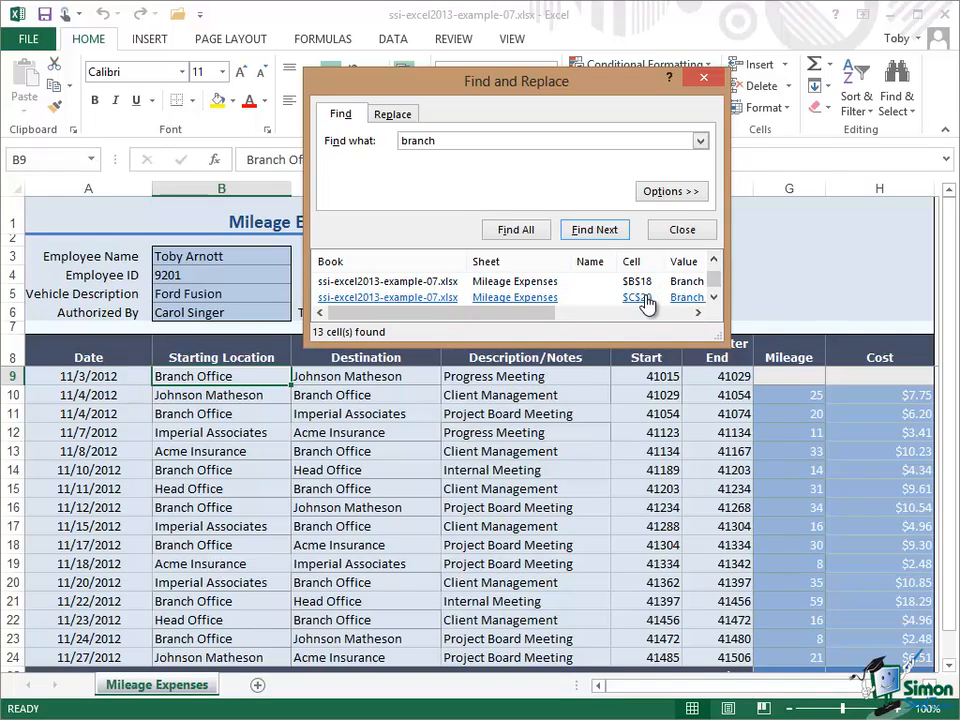
left_click(714, 297)
left_click(714, 297)
left_click(714, 297)
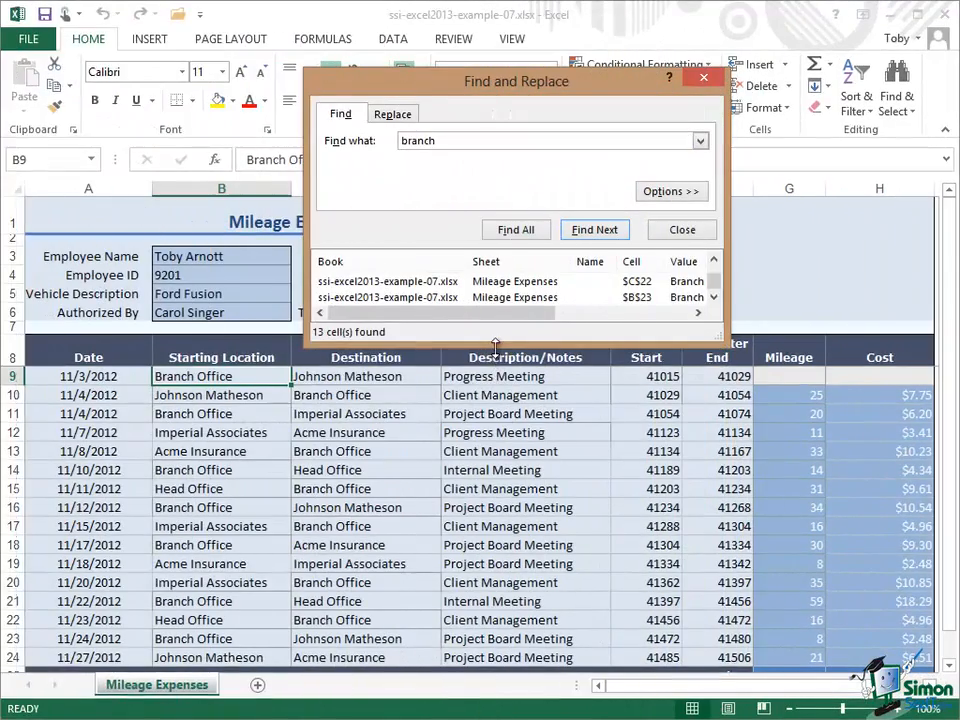
left_click_drag(487, 378, 476, 542)
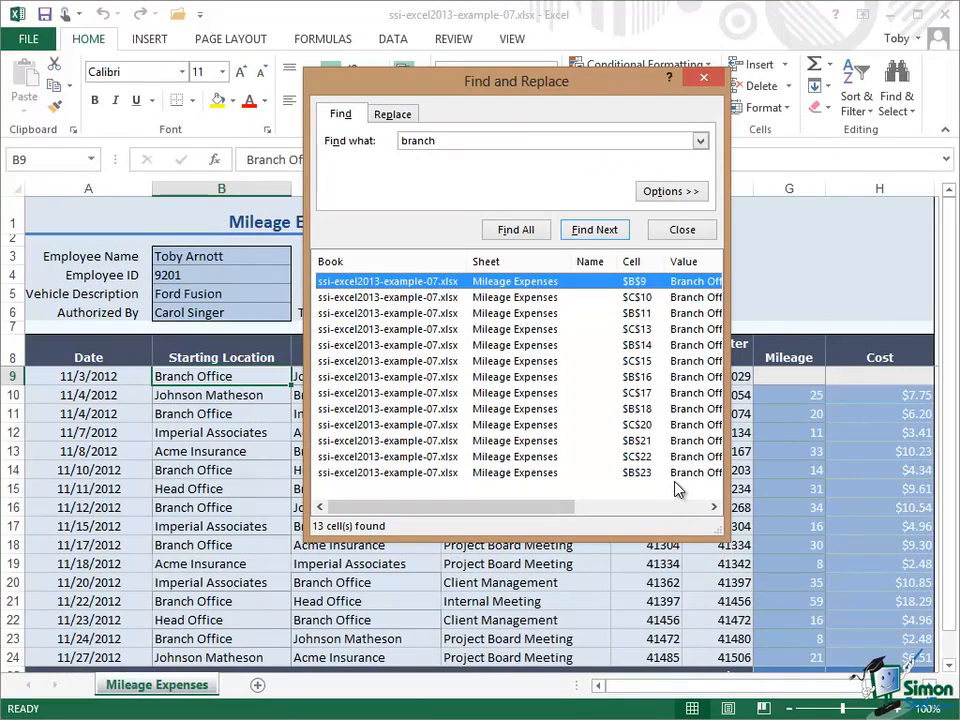
- Expand the find options, set the search to within Sheet, By Rows, looking in Values, and find the next "branch" match
left_click(676, 196)
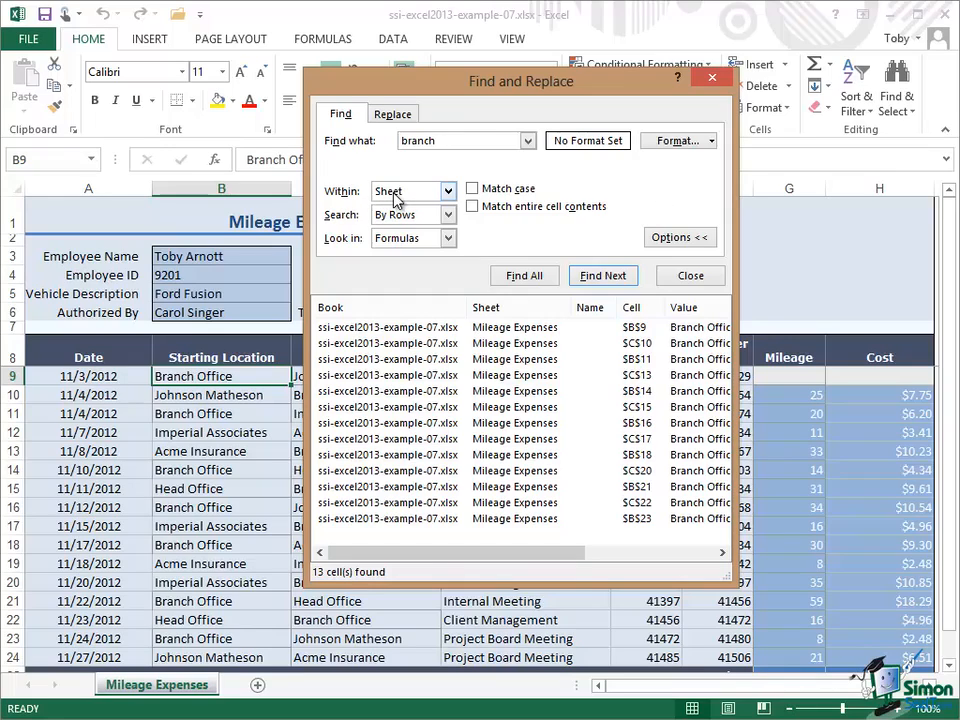
left_click(450, 195)
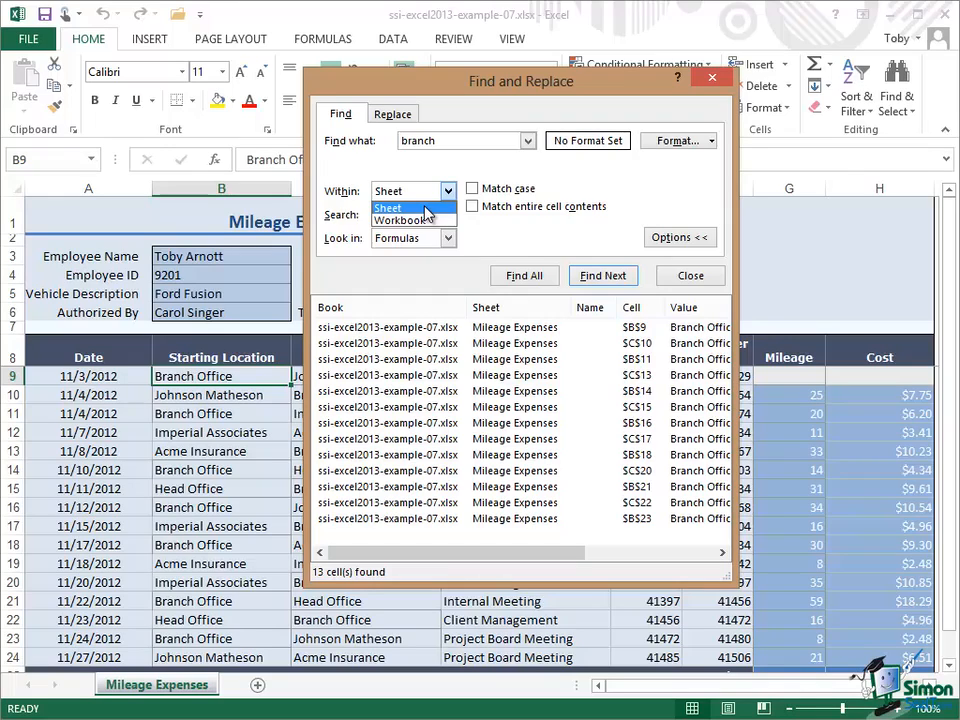
left_click(424, 208)
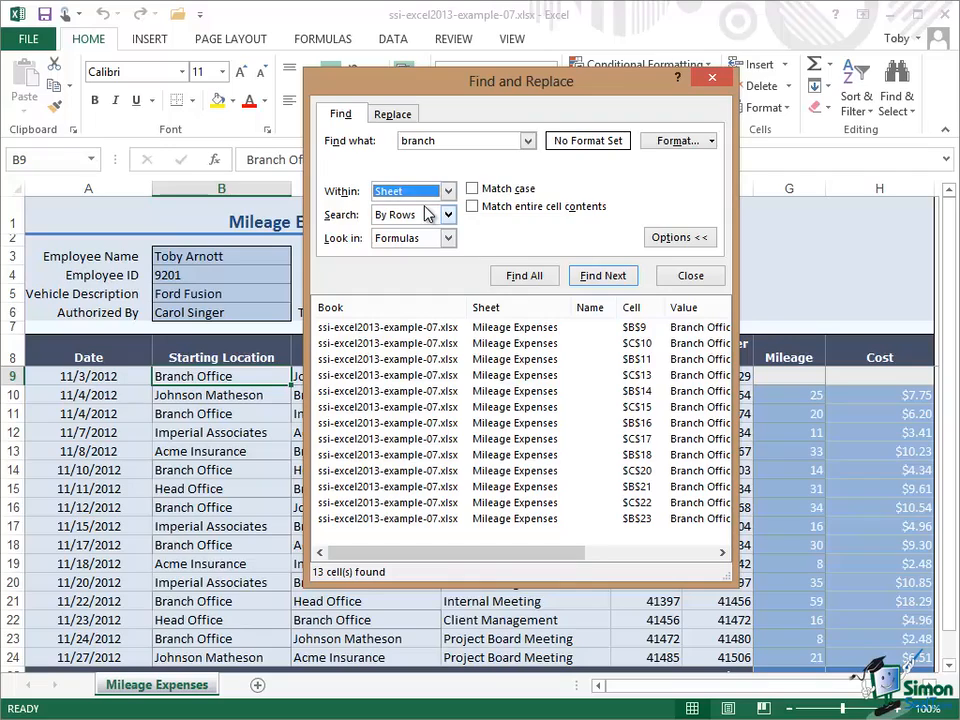
left_click(448, 215)
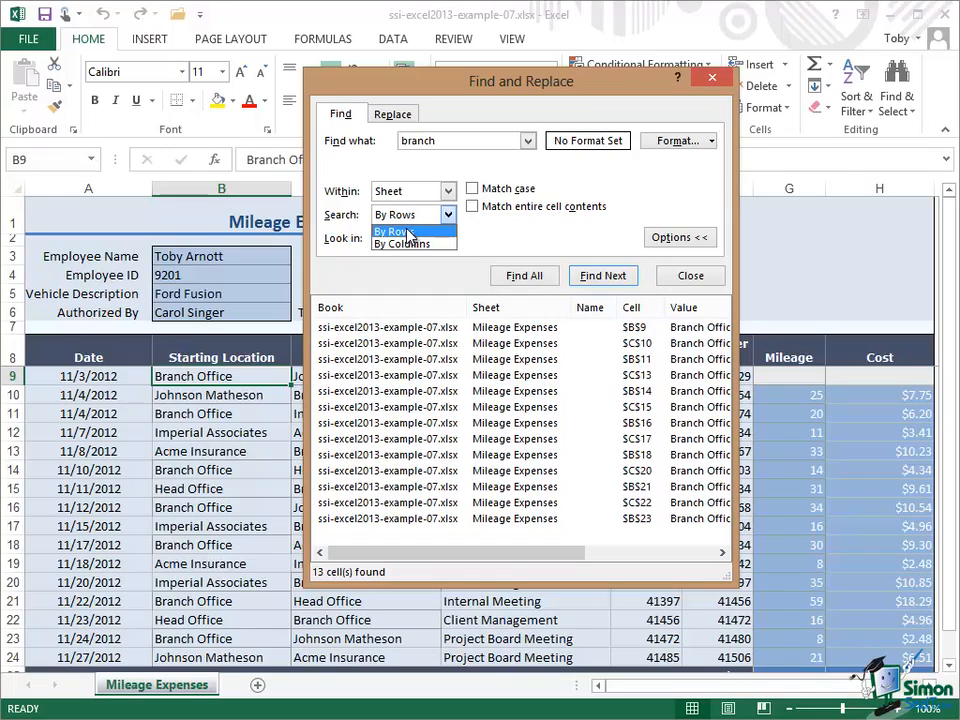
left_click(405, 232)
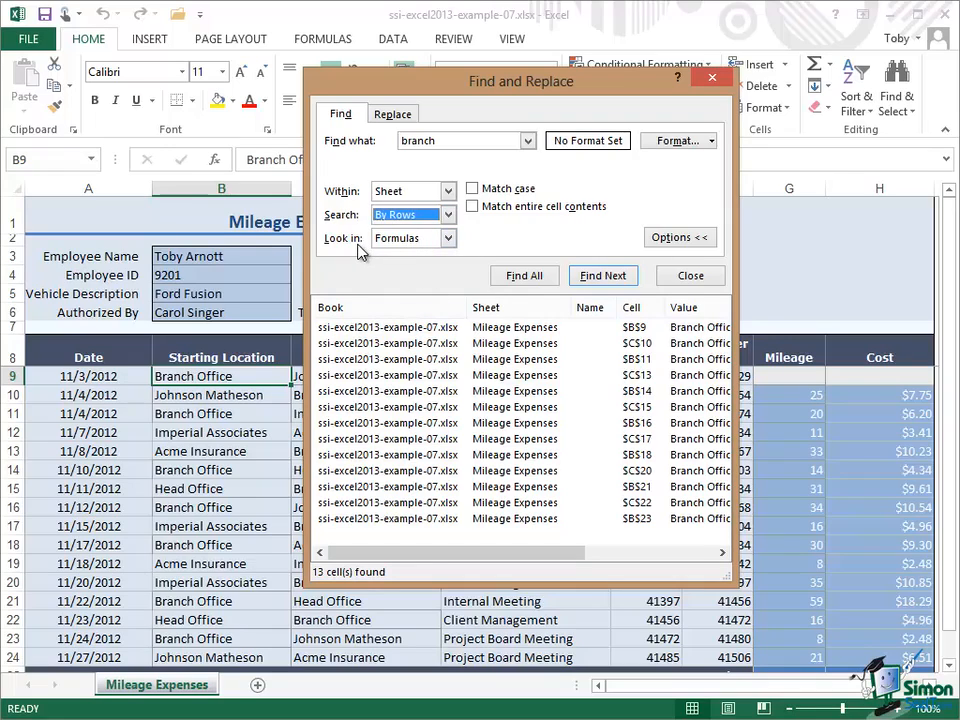
left_click(448, 238)
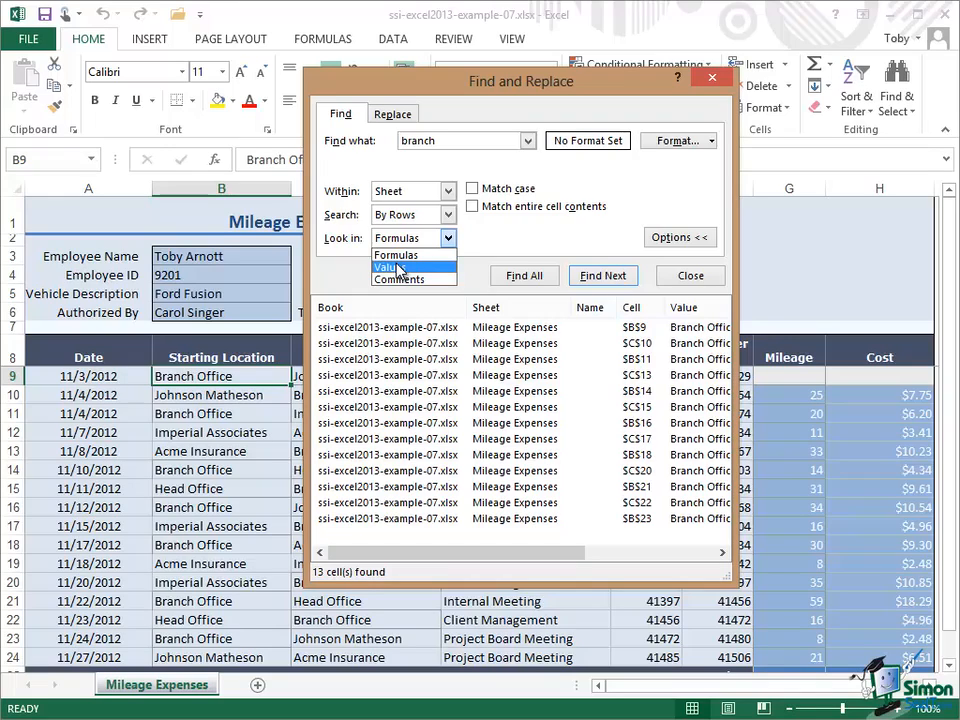
left_click(398, 268)
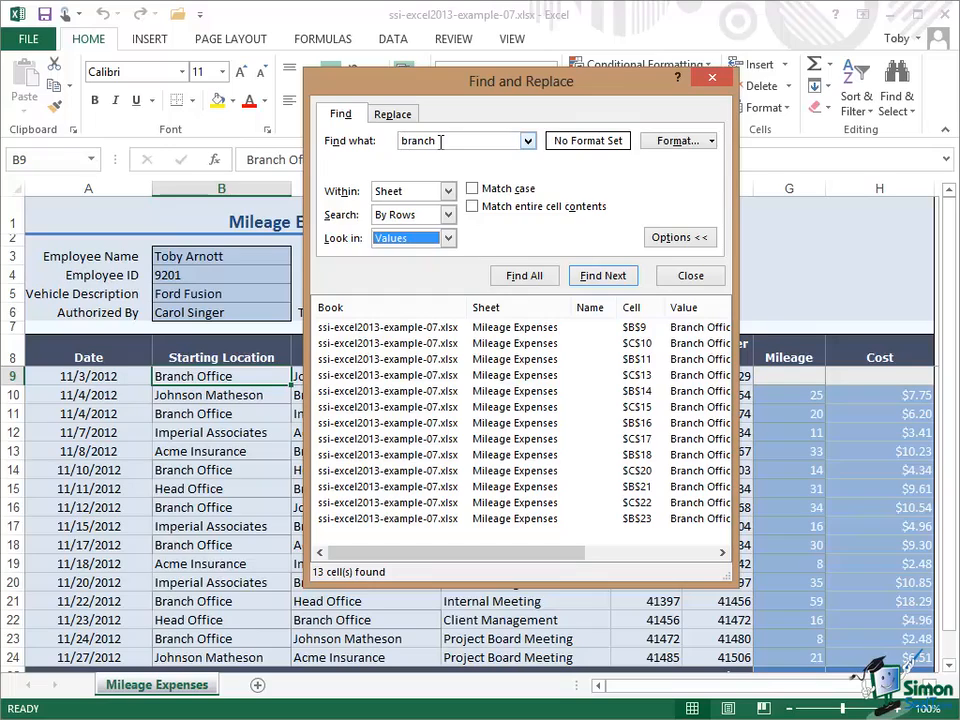
left_click(602, 276)
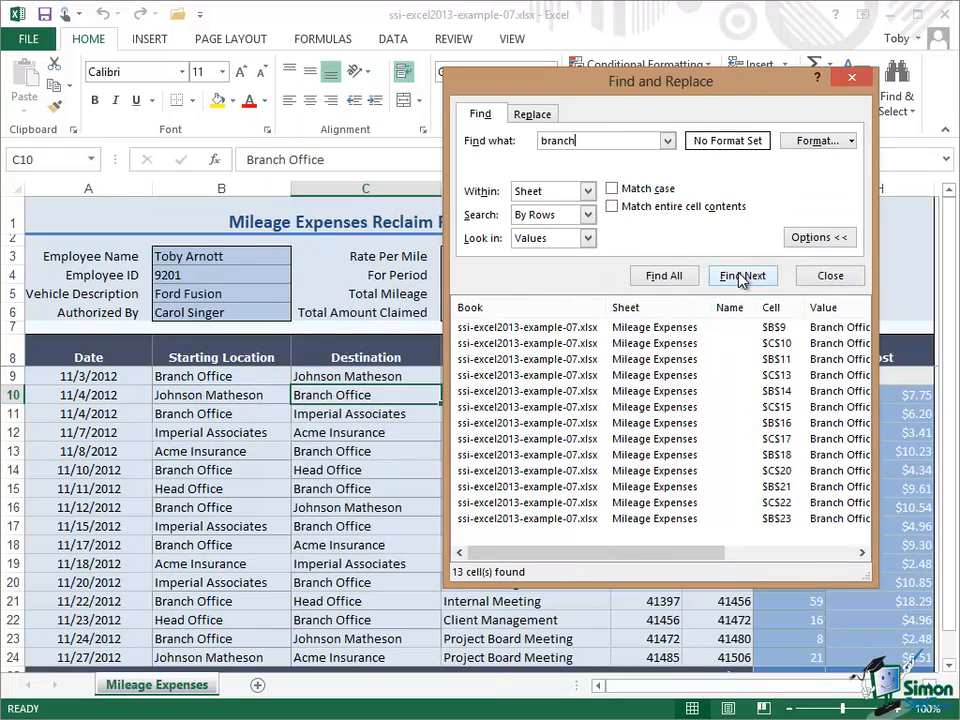
- Turn on Match case and search again for "branch", dismissing the resulting message
left_click(611, 189)
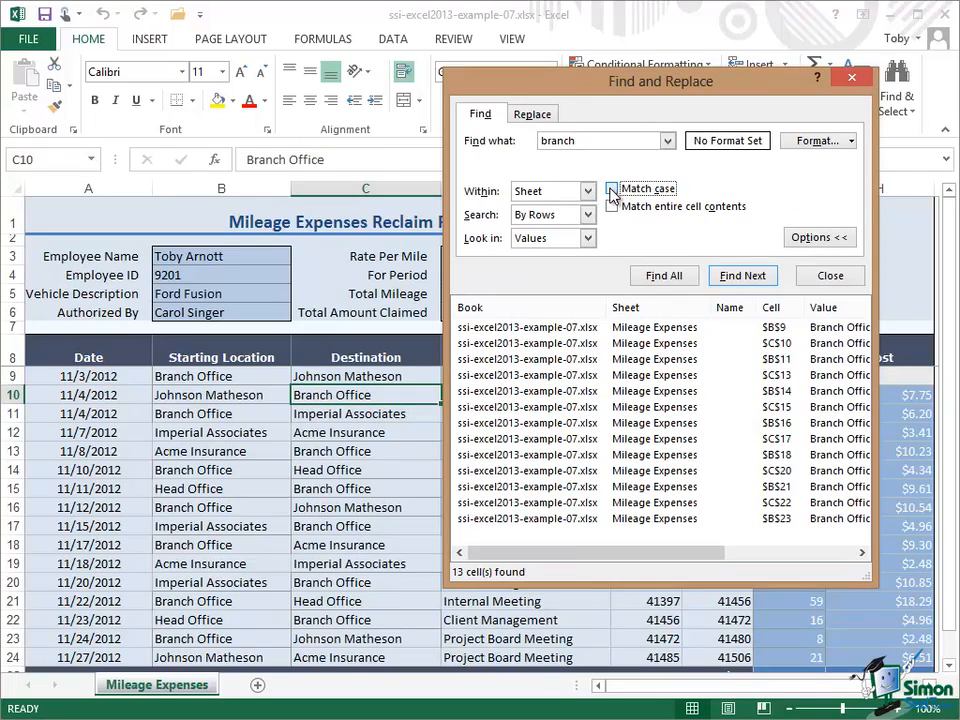
left_click(729, 277)
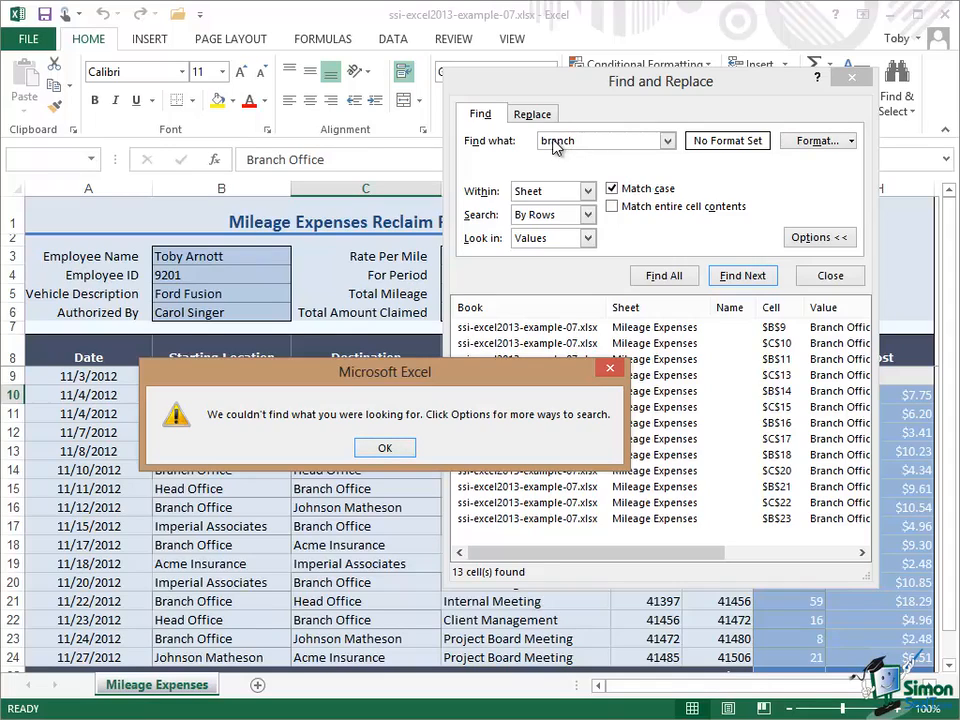
left_click(385, 449)
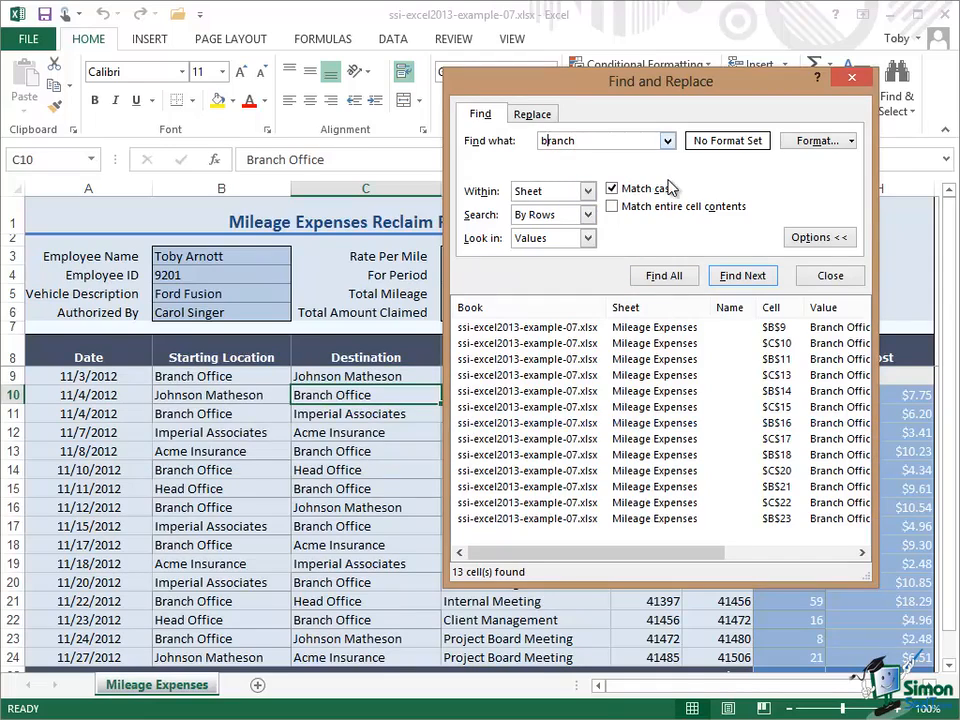
- Change the search text to "Branch", turn on Match entire cell contents, and find the next match
key("BackSpace")
type("B")
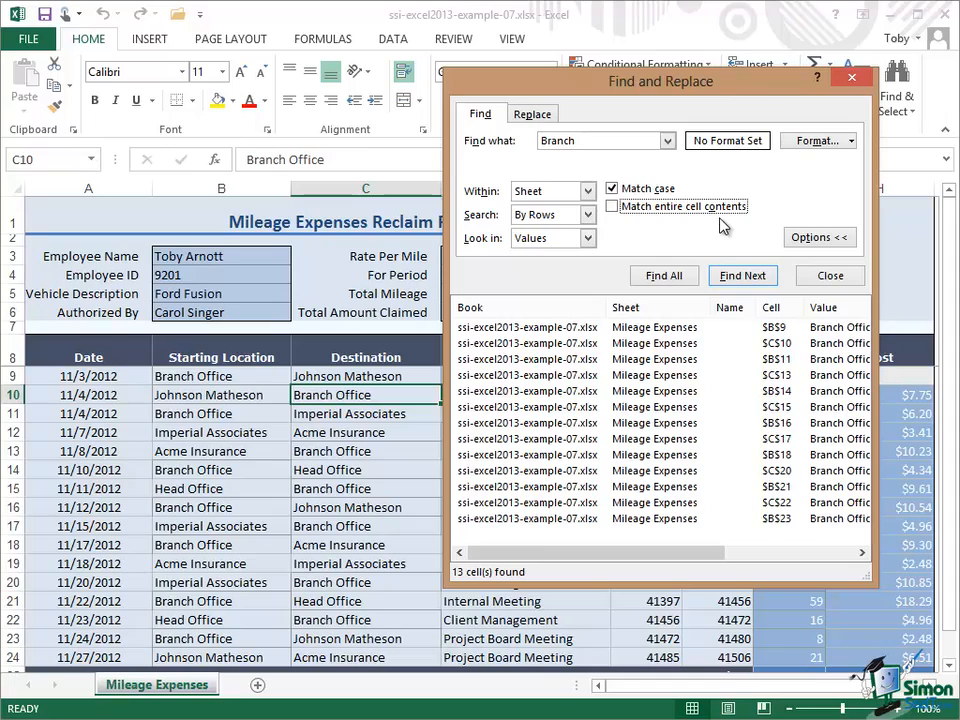
left_click(612, 210)
left_click(742, 277)
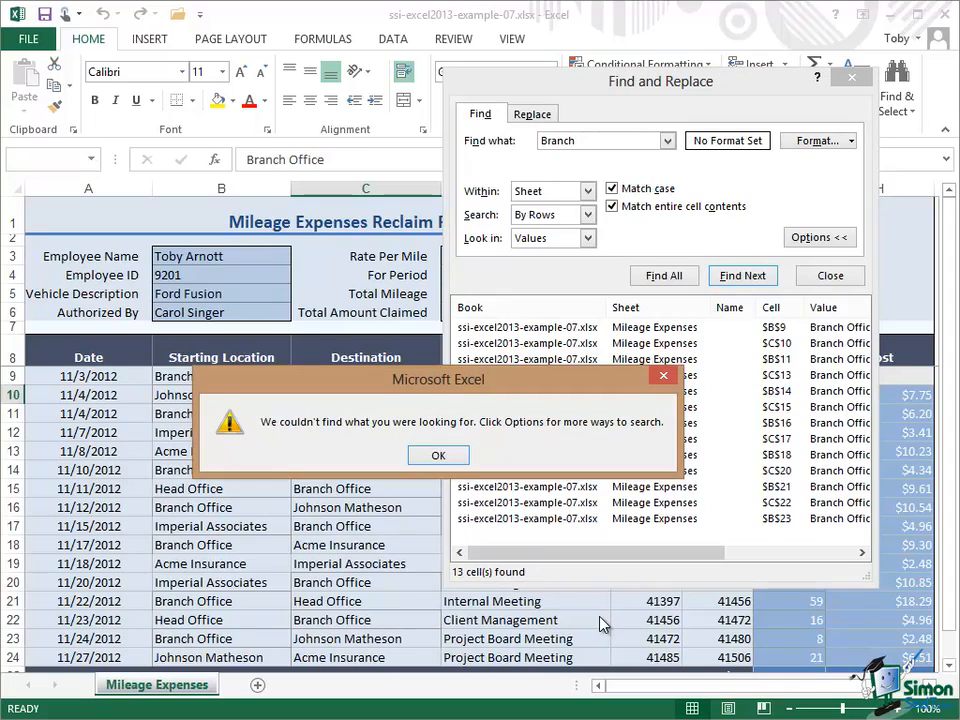
- Dismiss the search message, turn off Match entire cell contents, and find the next "Branch" match
left_click(438, 456)
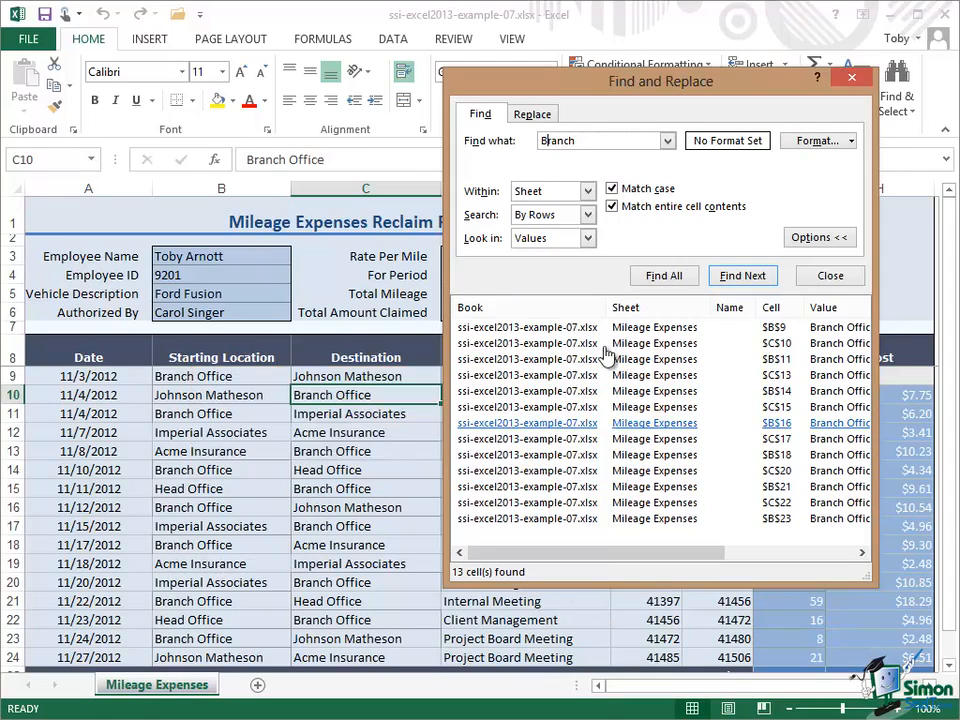
left_click(613, 206)
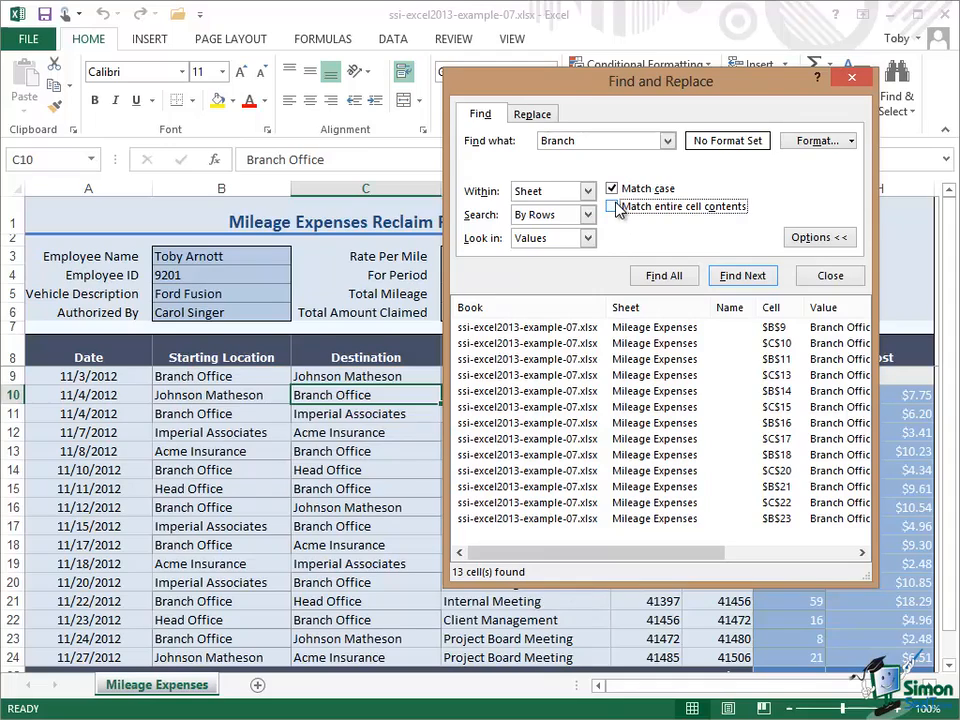
left_click(739, 276)
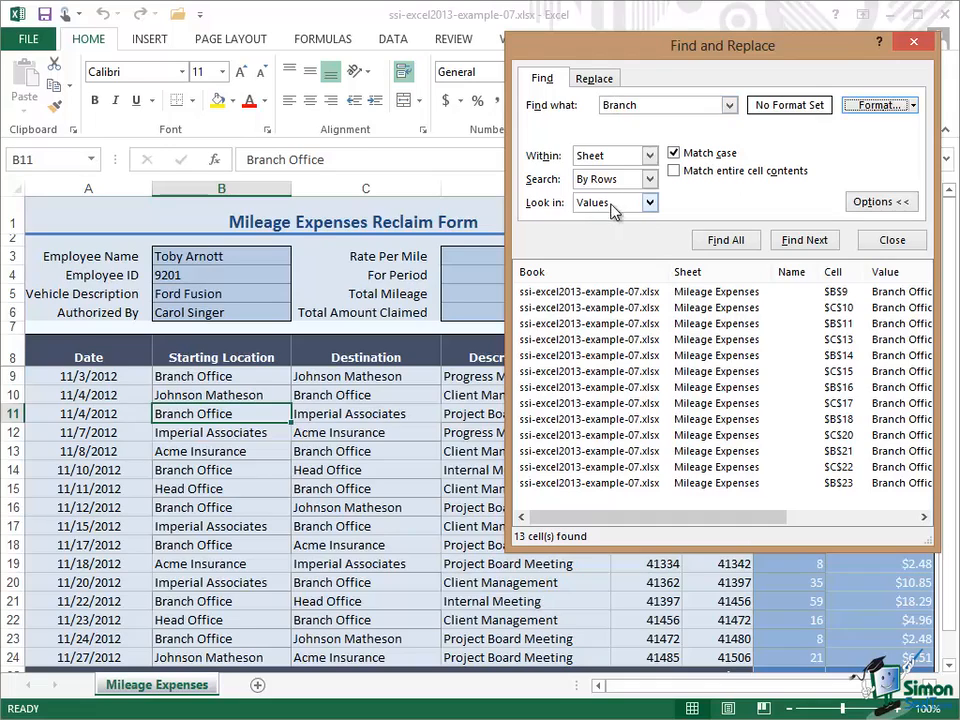
- Try the Text, General and Currency number categories as the find format, and clear the format criteria before closing Find Format
left_click(914, 106)
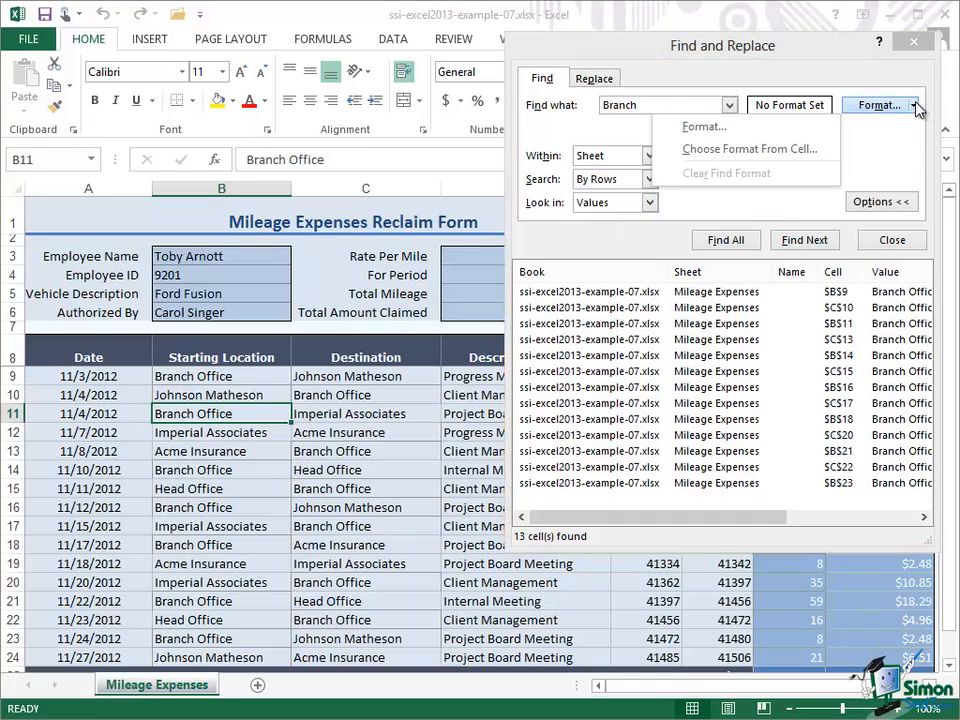
left_click(712, 128)
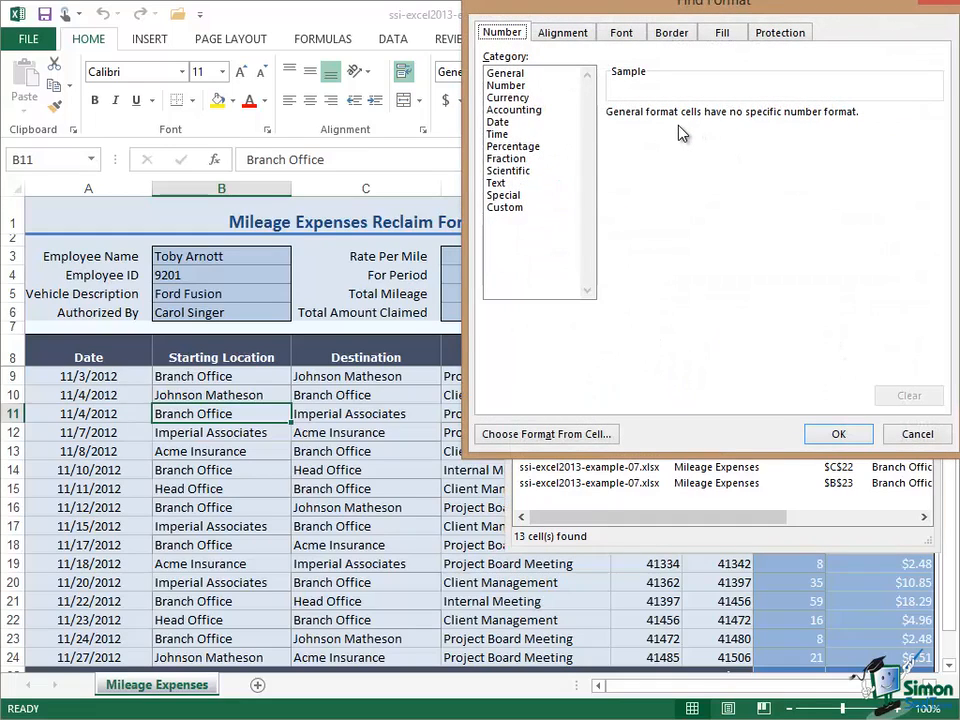
left_click(497, 184)
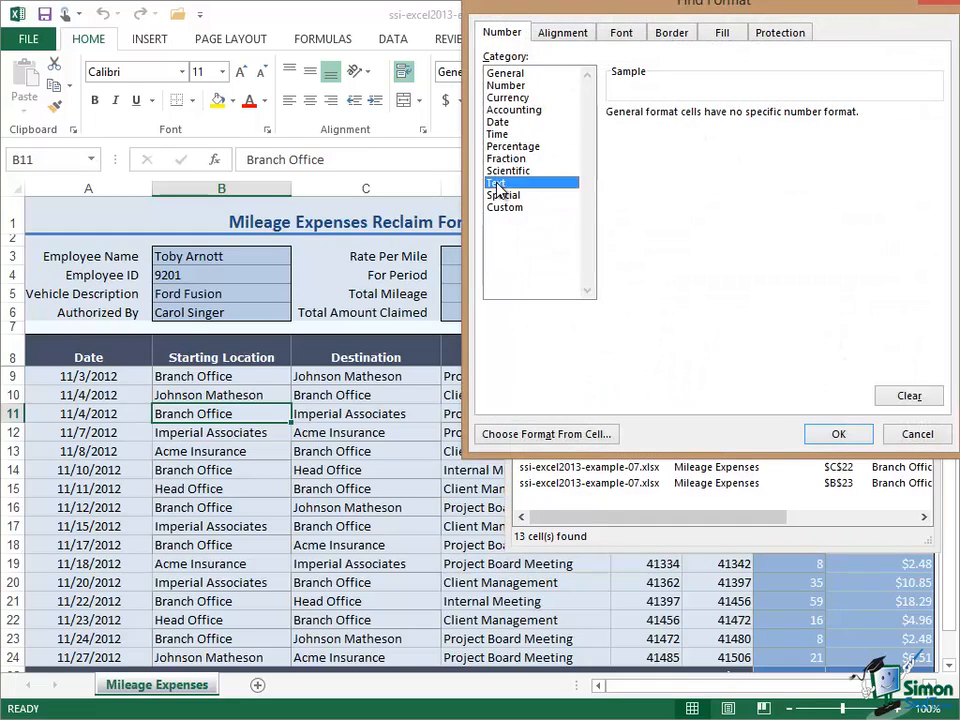
left_click(499, 74)
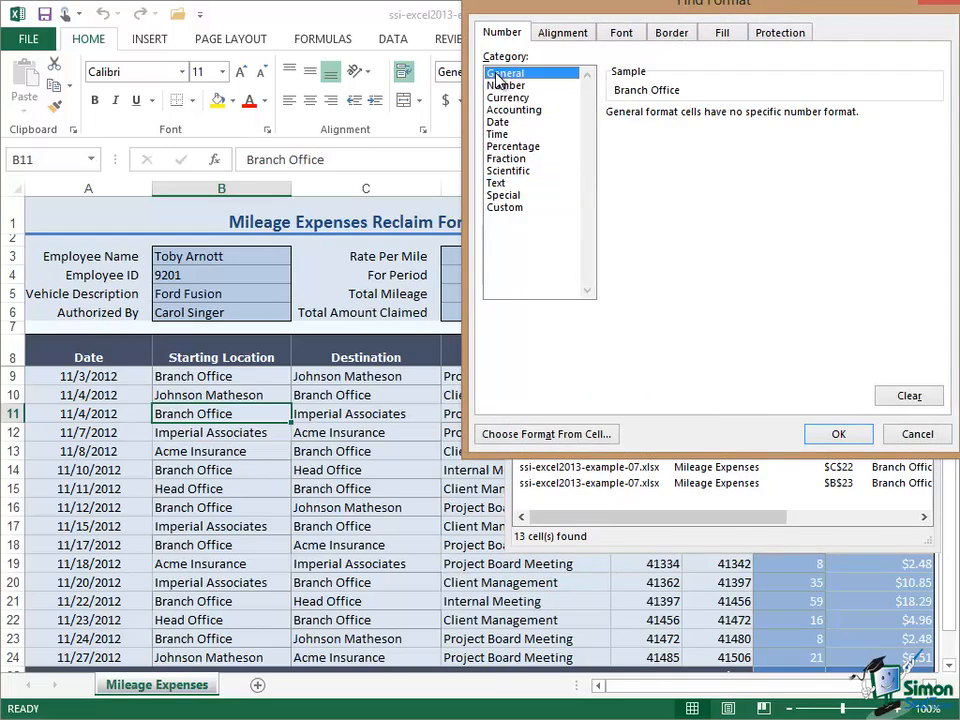
left_click(506, 98)
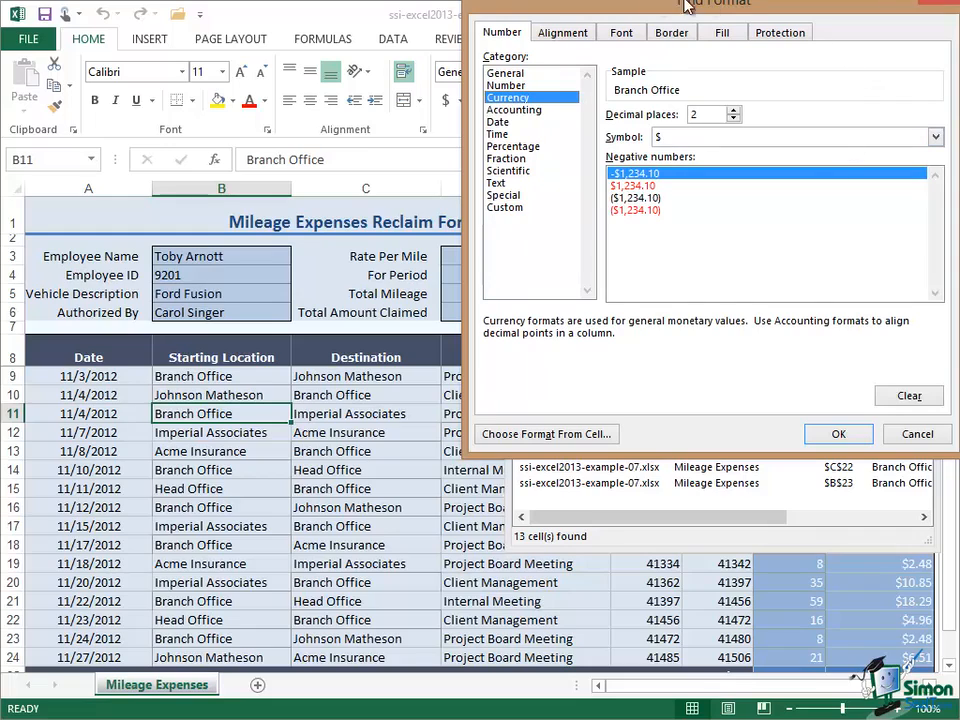
left_click(909, 396)
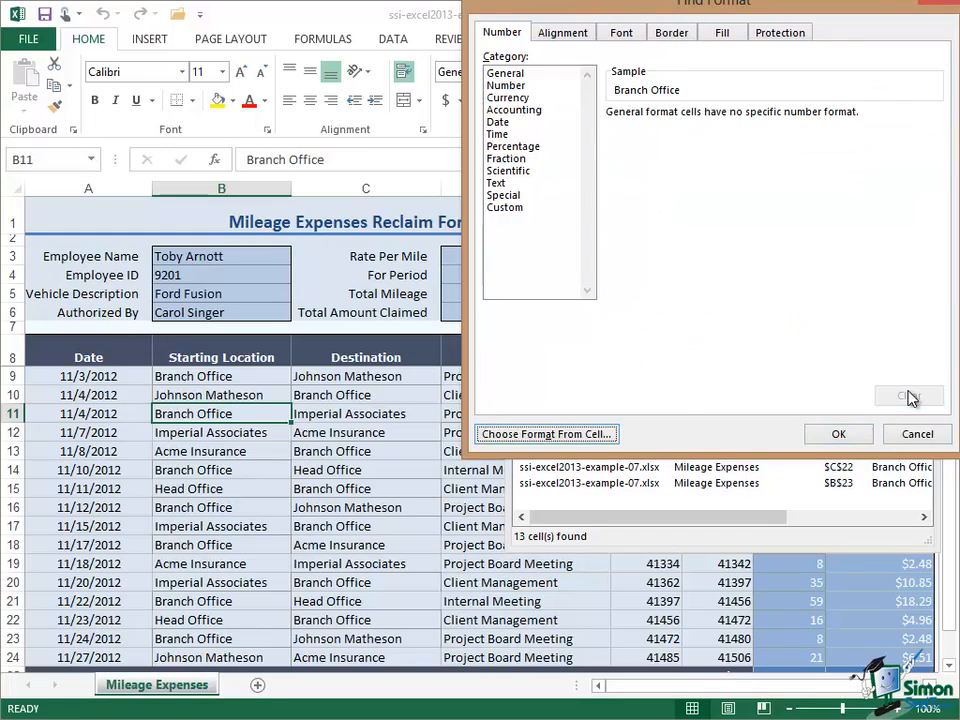
left_click(838, 434)
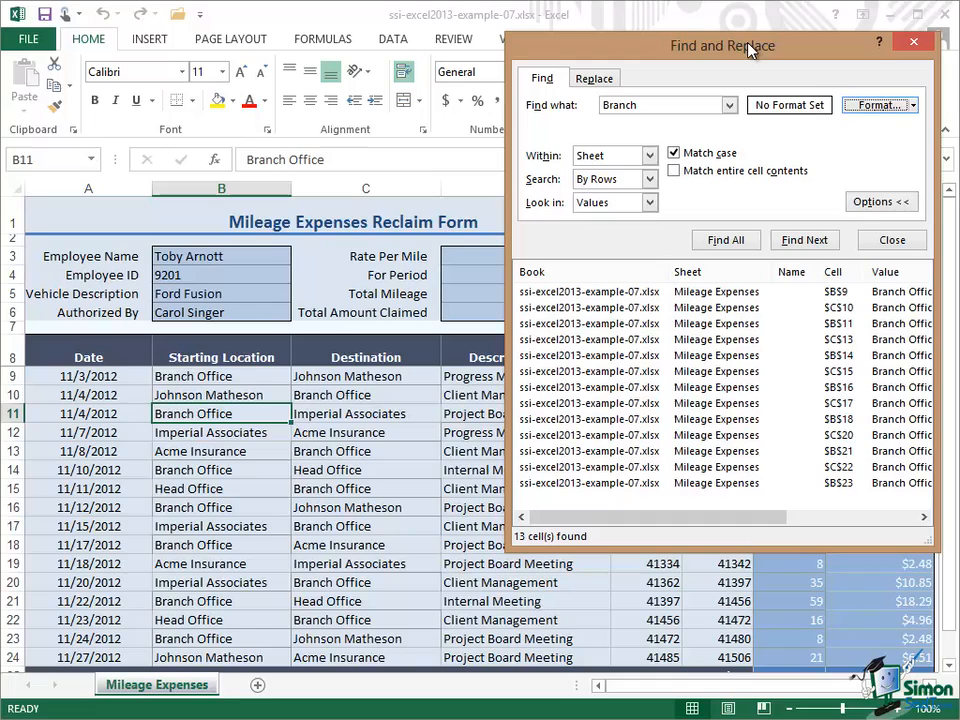
- Extend the search text to "Branch Office" and set its replacement text to "Local Office"
left_click(643, 106)
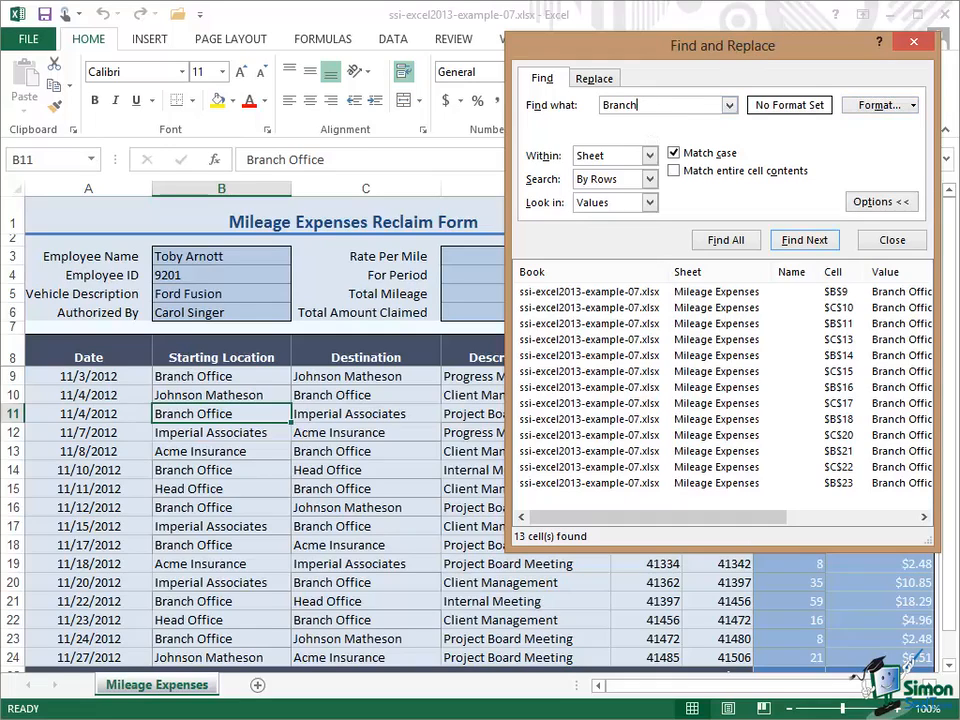
type("Office")
left_click(595, 80)
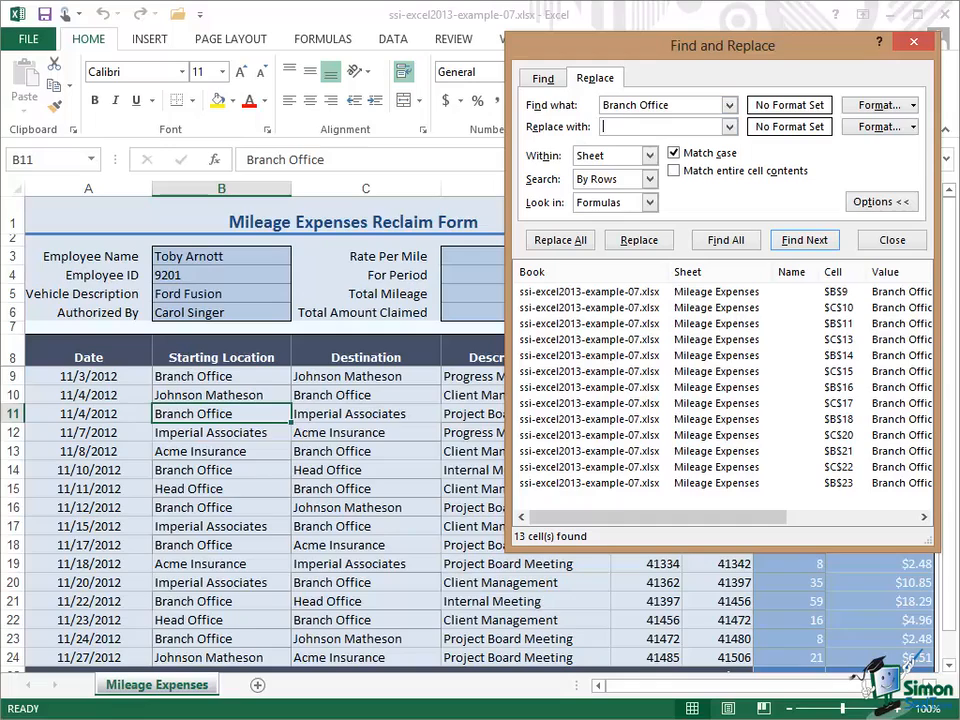
type("Local Office")
- Find the next "Branch Office" match, replace it in C13 with "Local Office", and replace all remaining matches in the sheet
left_click(803, 240)
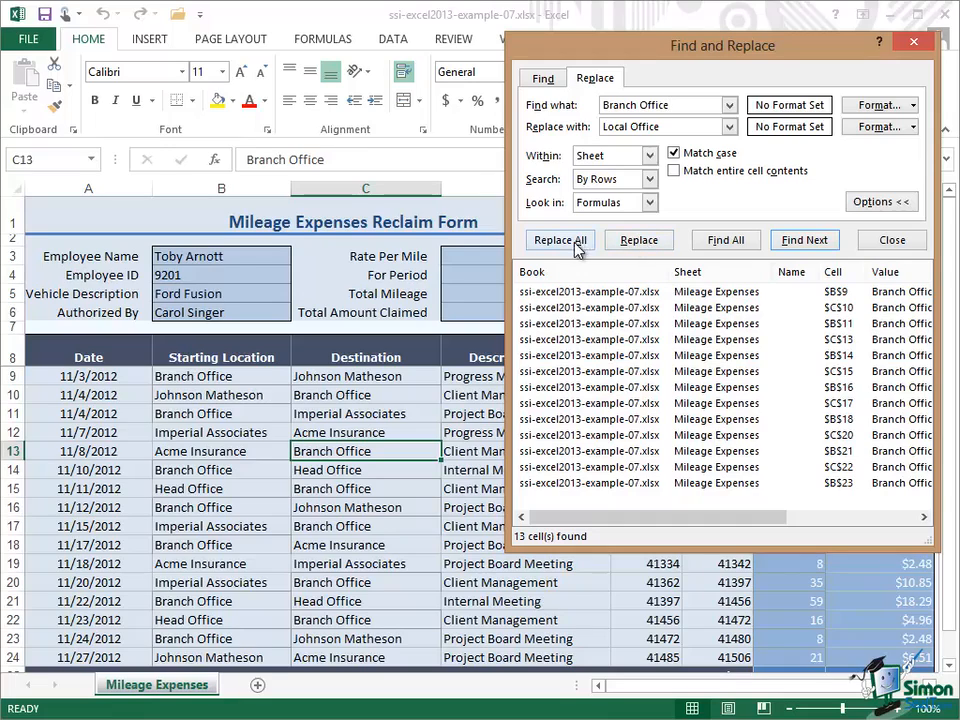
left_click(640, 241)
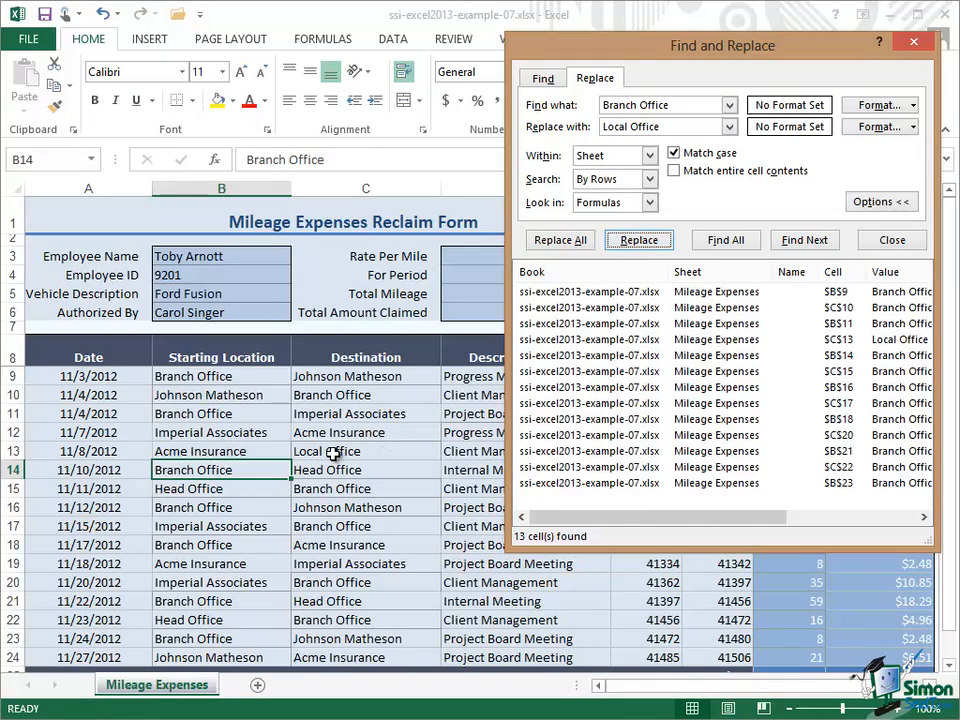
left_click(568, 242)
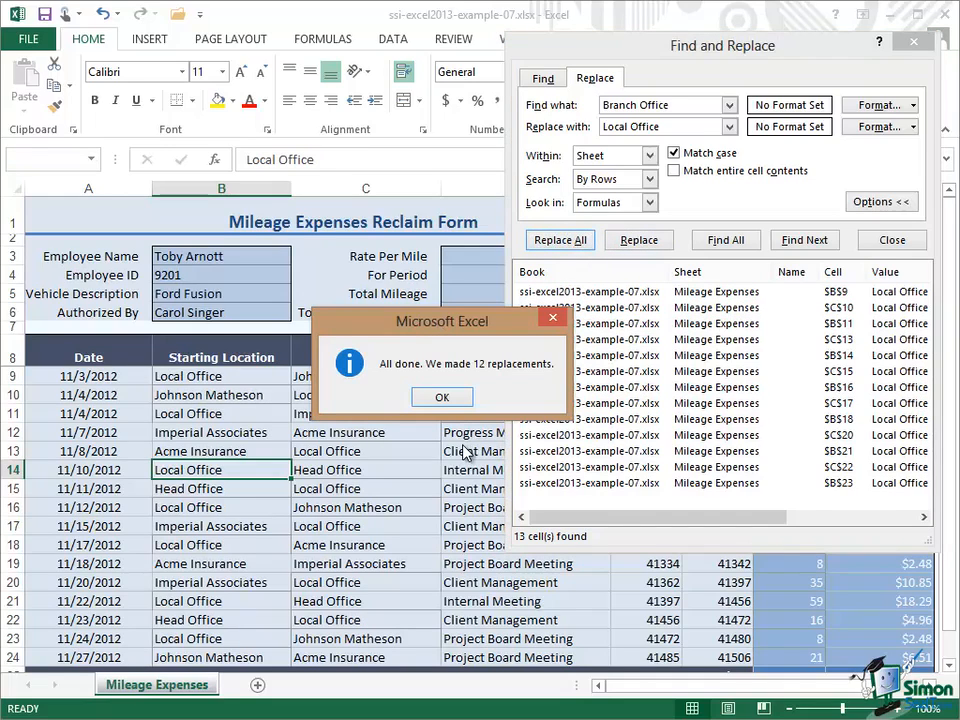